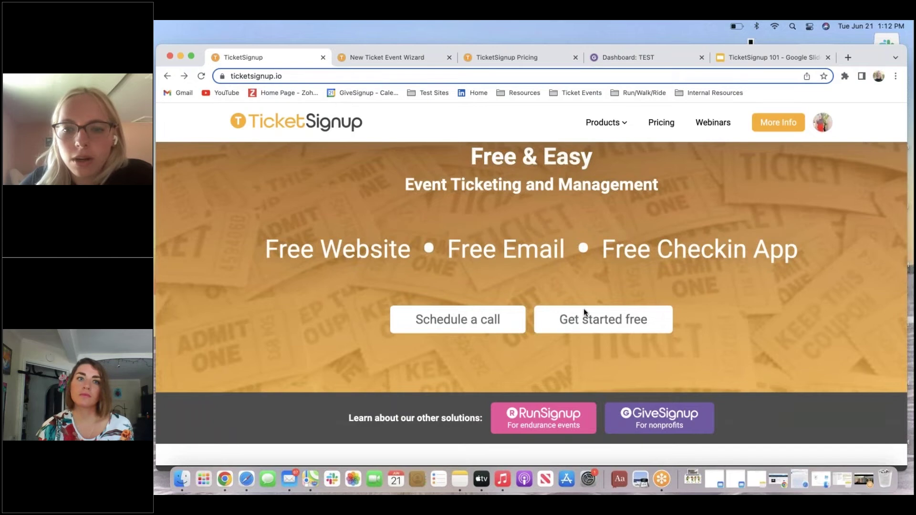
# Start a new free ticket event, and switch to the wizard for the Holly Jolly Lights Show draft.
pyautogui.click(588, 319)
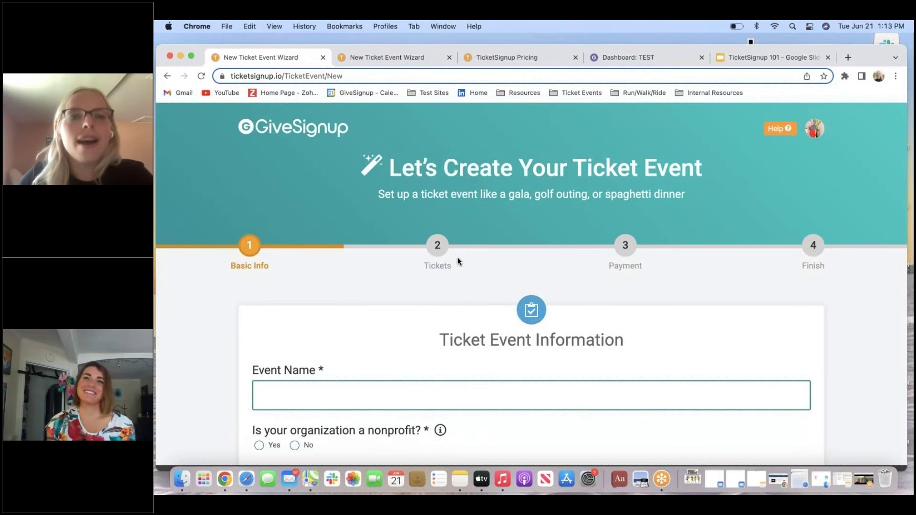
pyautogui.hotkey('ctrl', 'Tab')
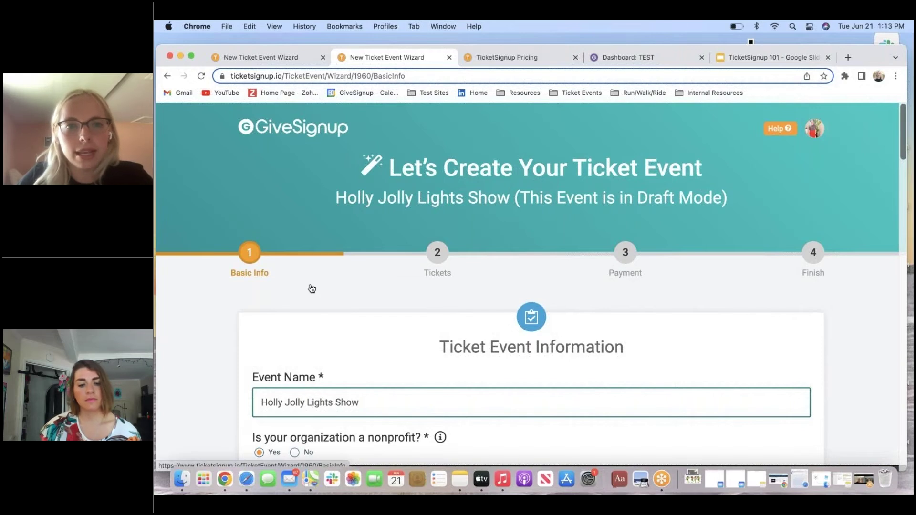
# Look over the event name and nonprofit setting, and choose Lights Show as the event type.
pyautogui.scroll(-1, 313, 290)
pyautogui.scroll(-1, 311, 289)
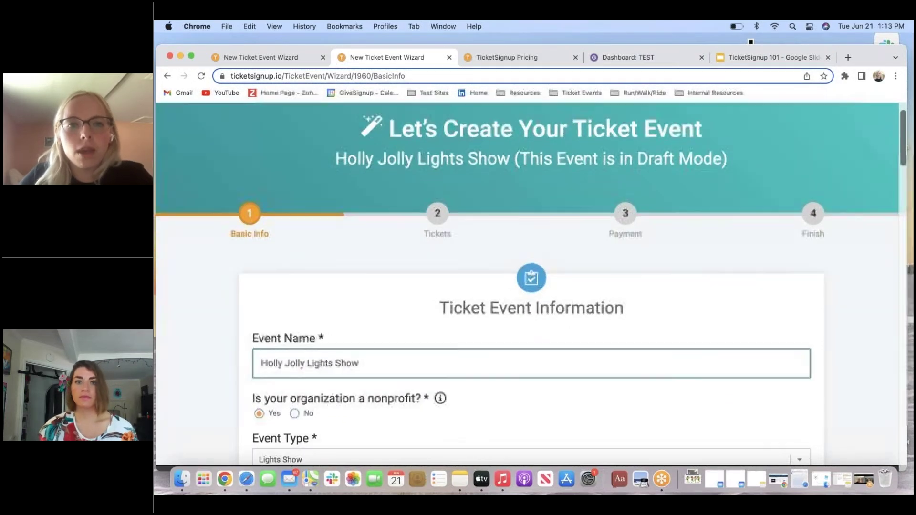
pyautogui.scroll(-3, 269, 296)
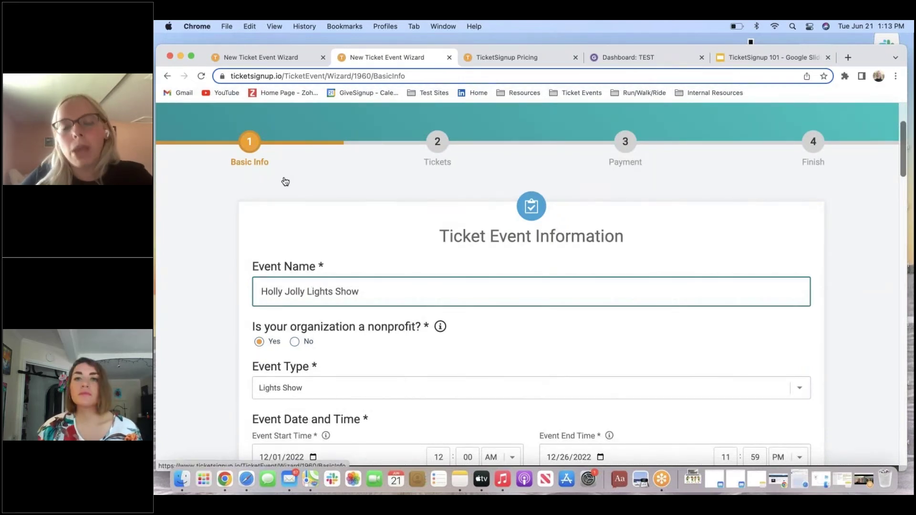
pyautogui.scroll(-1, 280, 256)
pyautogui.scroll(-3, 281, 256)
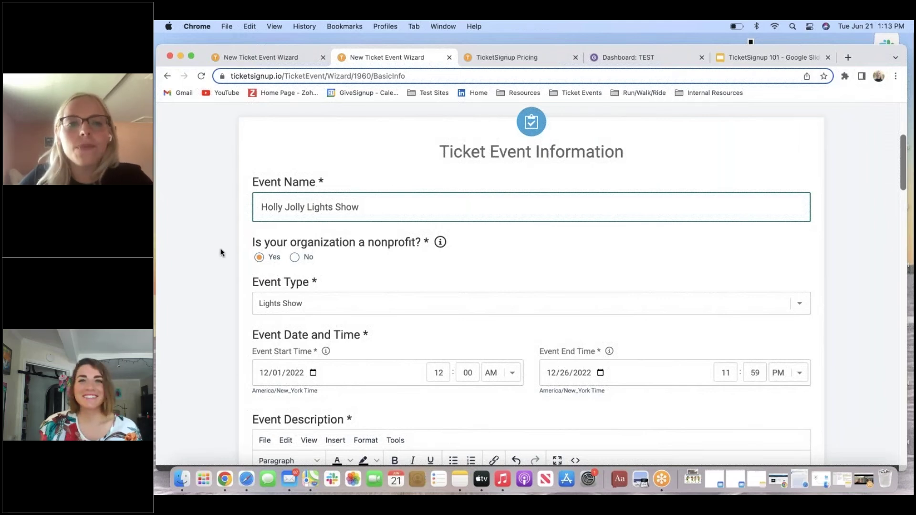
pyautogui.scroll(-3, 221, 256)
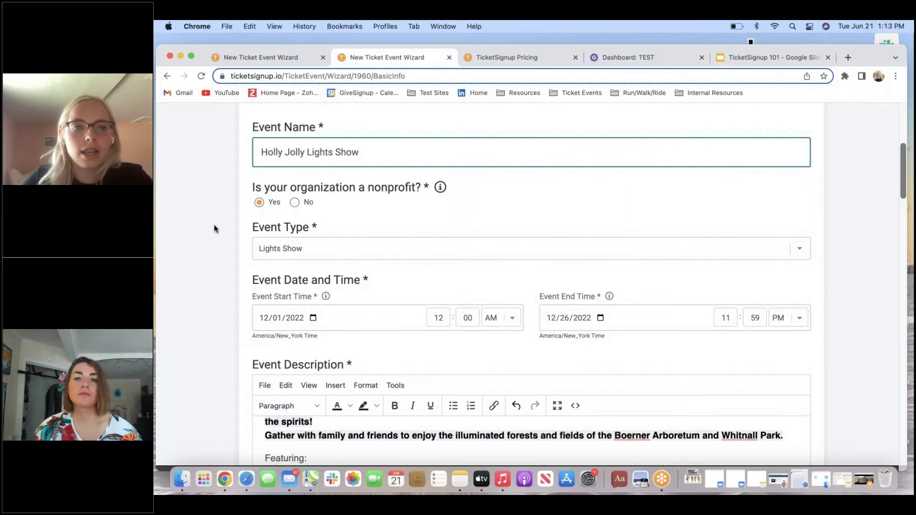
pyautogui.scroll(-2, 242, 241)
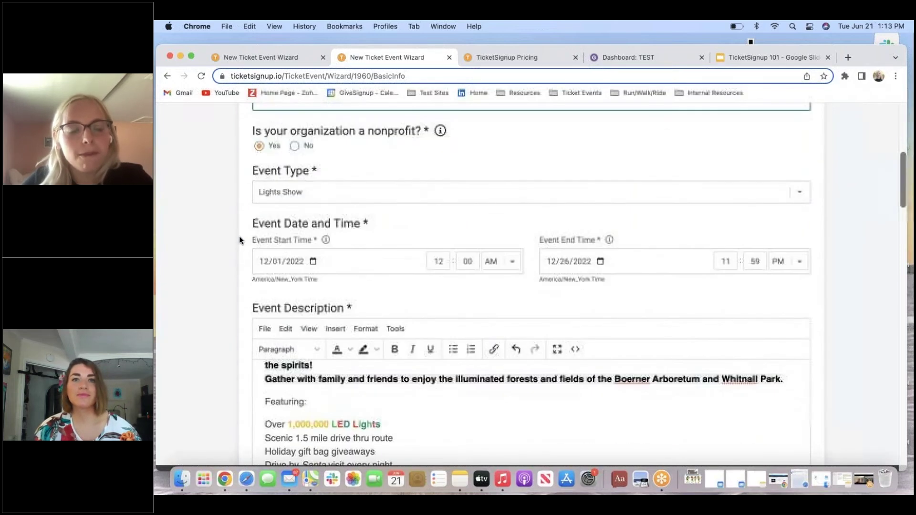
pyautogui.click(368, 191)
pyautogui.scroll(3, 333, 140)
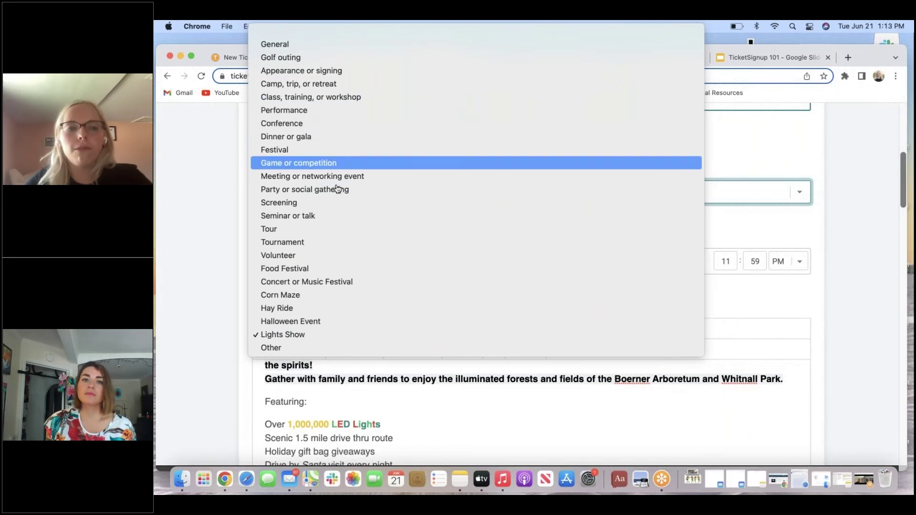
pyautogui.click(281, 336)
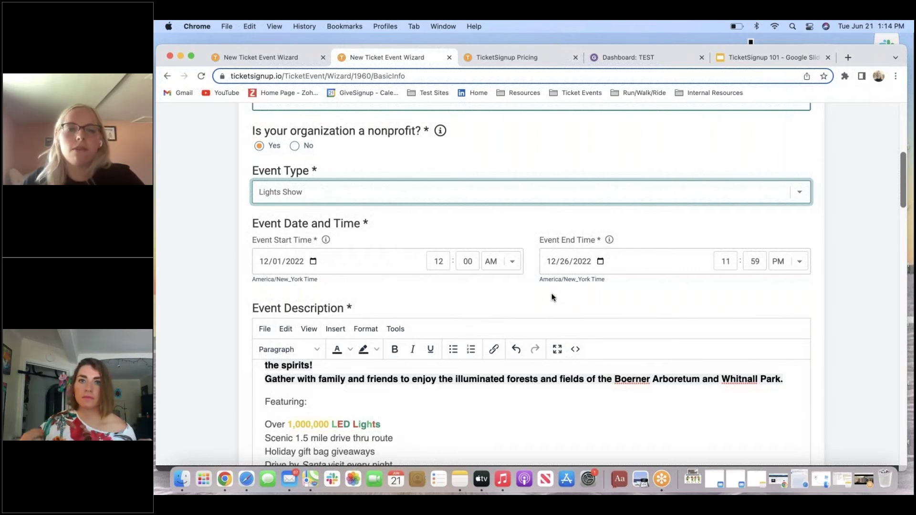
# Examine the event's start and end times, formatted description and logo upload section.
pyautogui.scroll(-3, 190, 315)
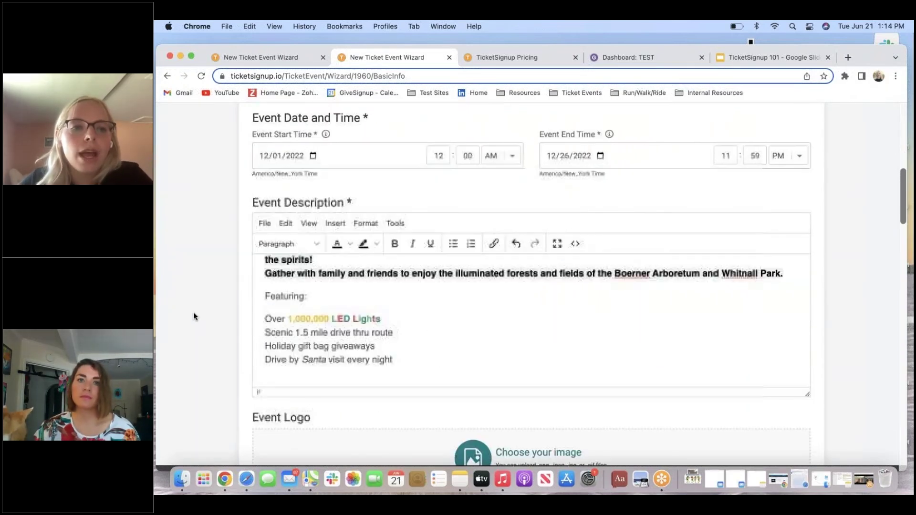
pyautogui.scroll(2, 373, 321)
pyautogui.scroll(-1, 373, 322)
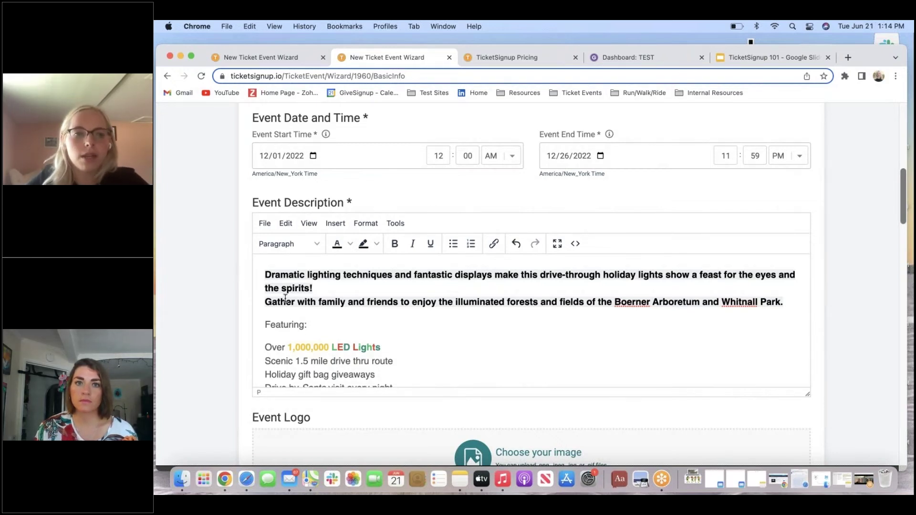
pyautogui.scroll(-2, 336, 364)
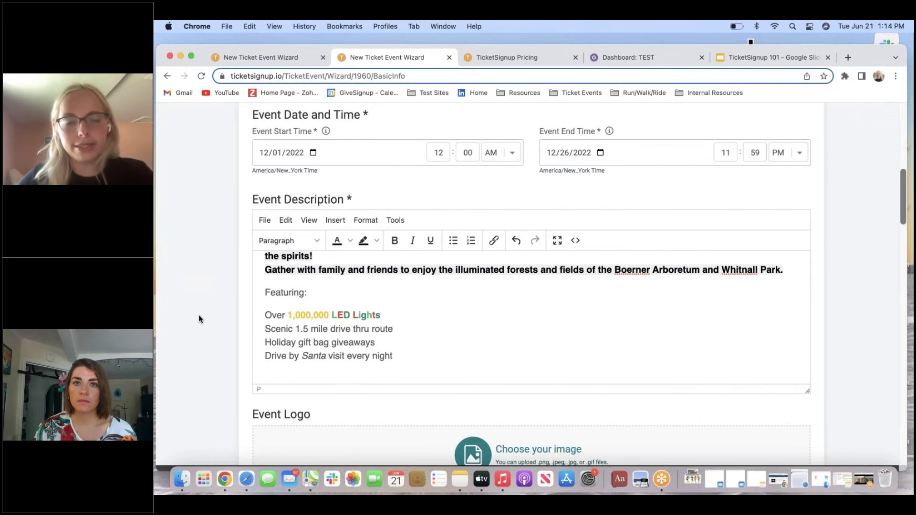
pyautogui.scroll(-3, 207, 310)
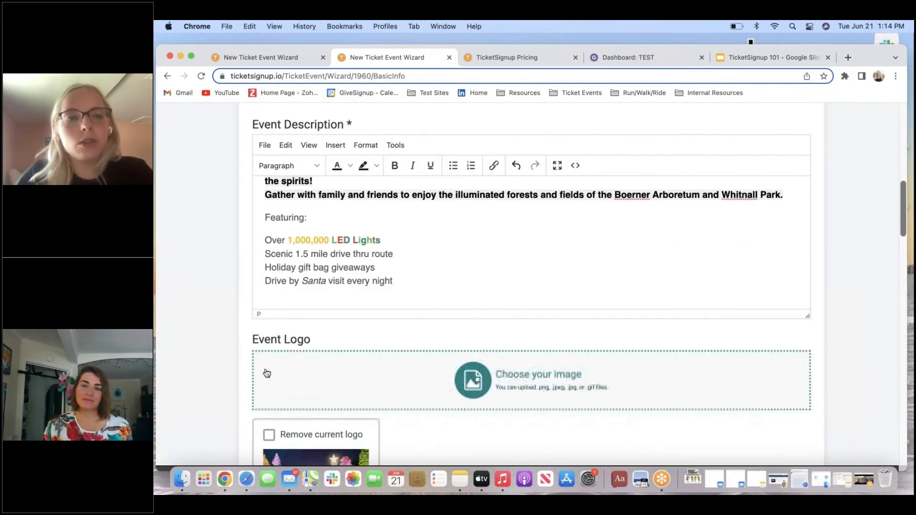
pyautogui.scroll(-2, 210, 334)
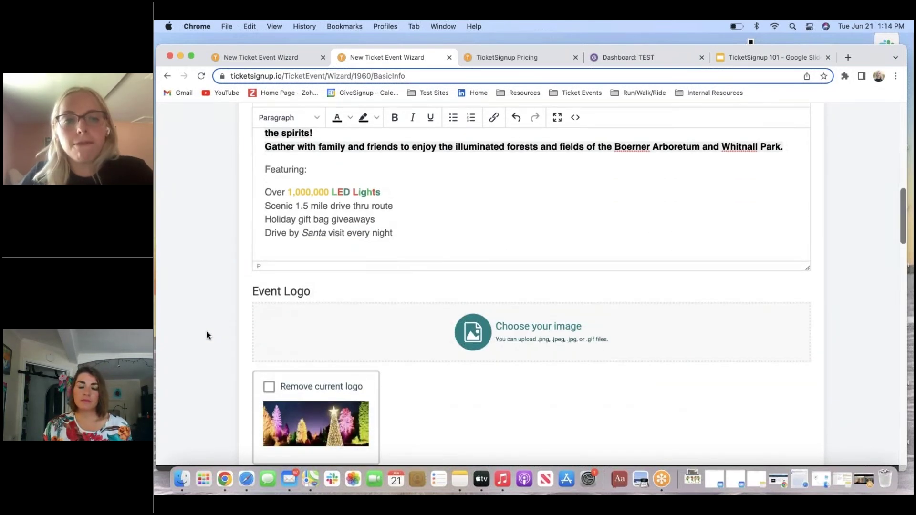
pyautogui.scroll(-4, 209, 328)
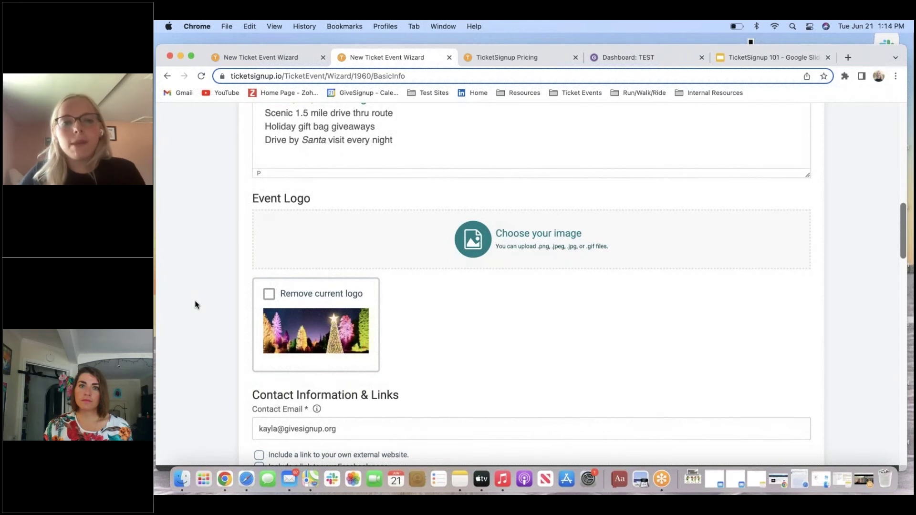
# Review the event's contact information and links, location details, visibility options and URL identifier.
pyautogui.scroll(-3, 333, 306)
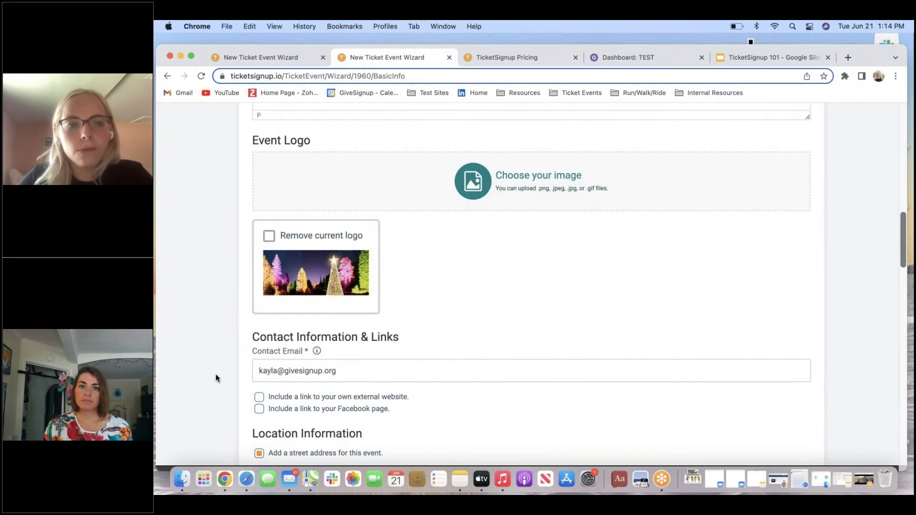
pyautogui.scroll(-8, 215, 381)
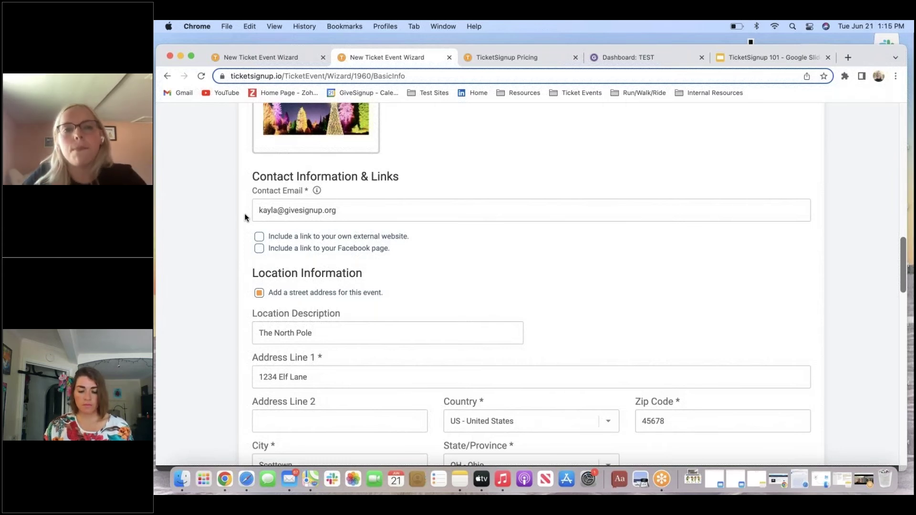
pyautogui.scroll(-5, 213, 262)
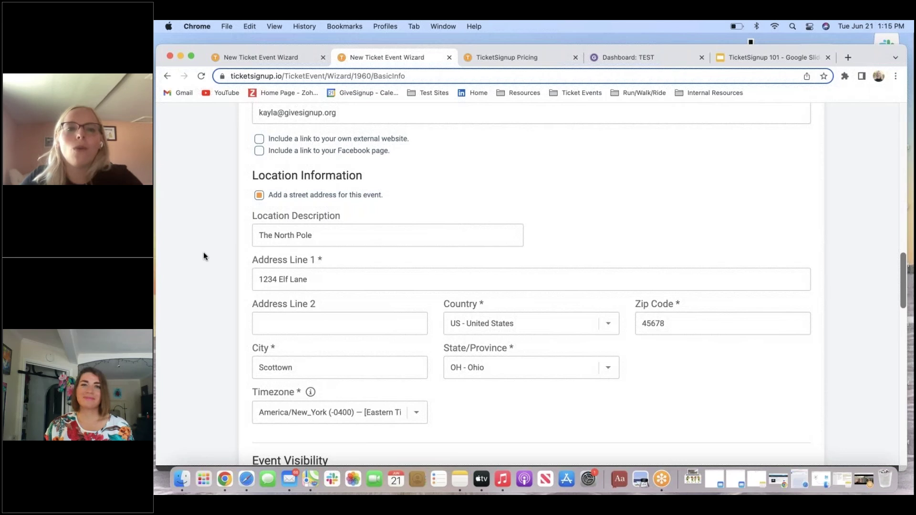
pyautogui.scroll(-3, 228, 257)
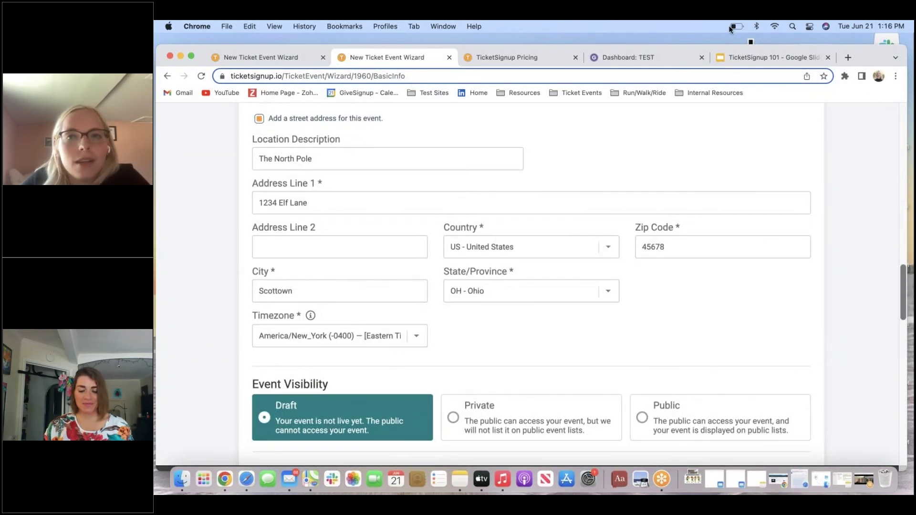
pyautogui.scroll(-1, 571, 360)
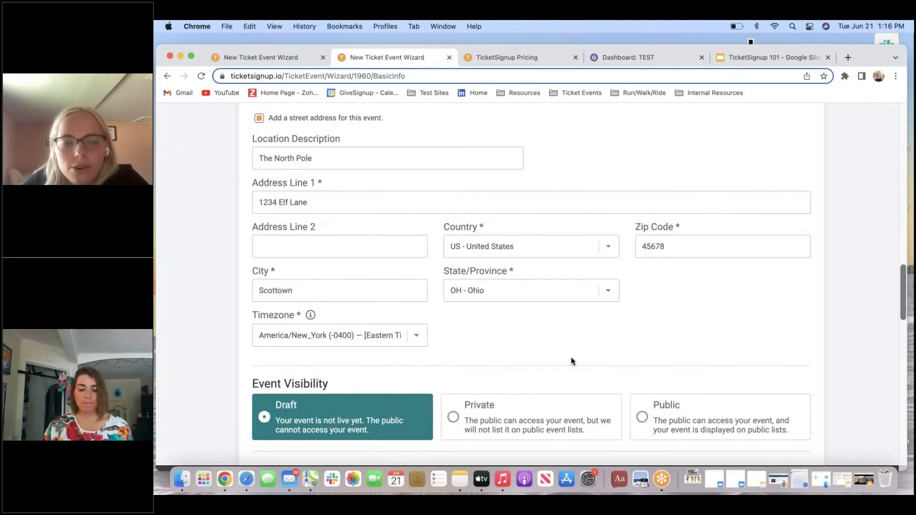
pyautogui.scroll(-2, 475, 351)
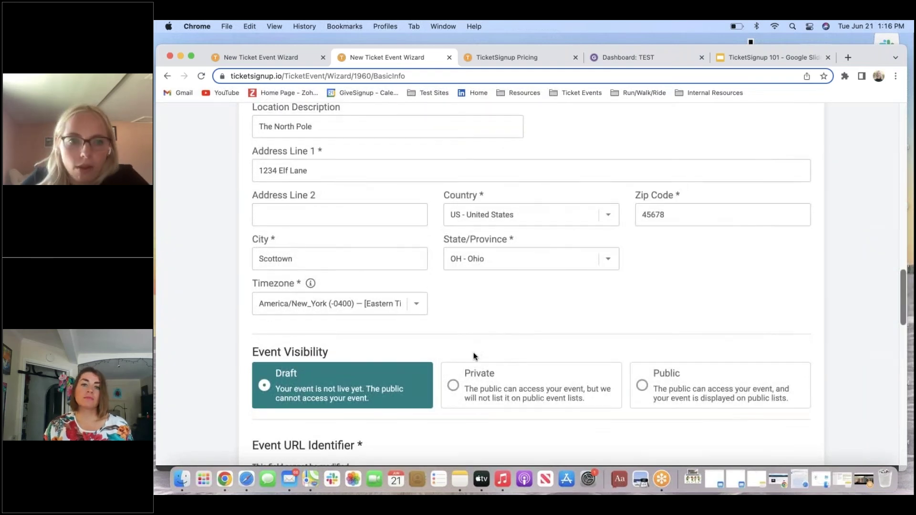
pyautogui.scroll(-4, 466, 348)
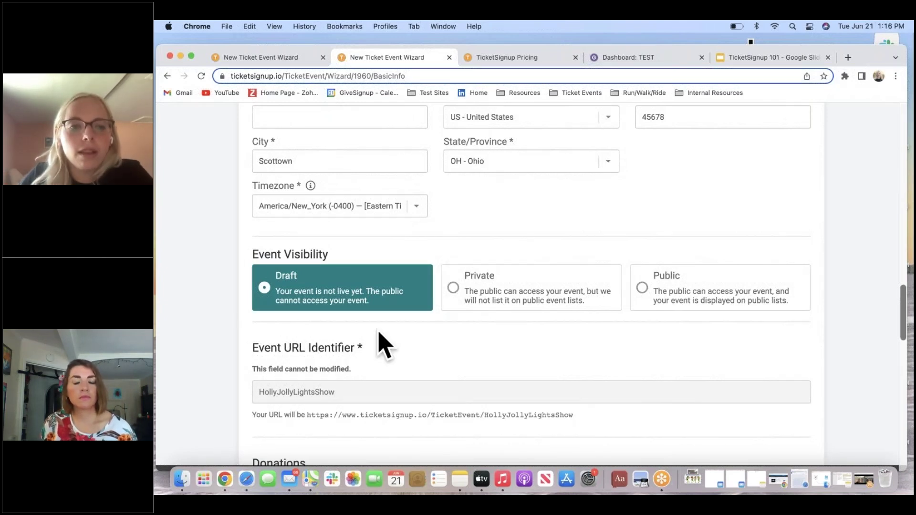
# Review the donation goal, start date, message, nonprofit logo and donation levels, plus the event history questions.
pyautogui.scroll(-3, 379, 329)
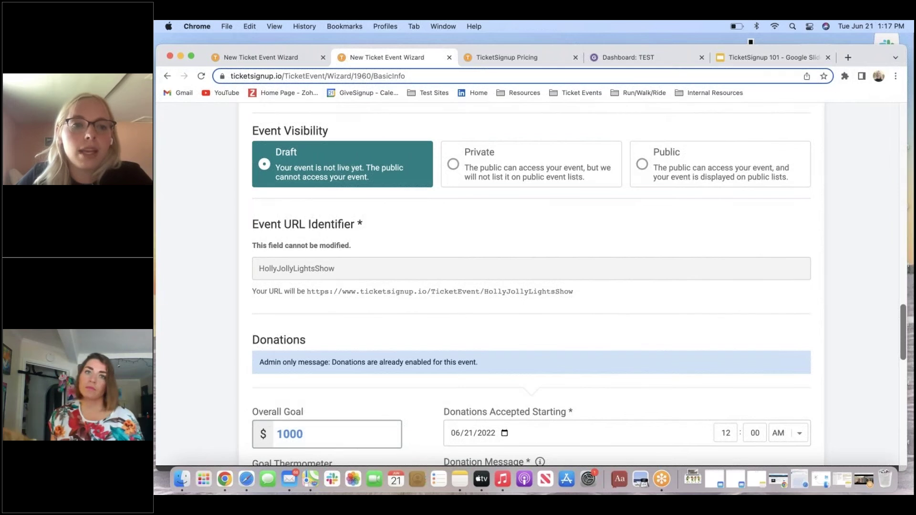
pyautogui.scroll(-2, 222, 304)
pyautogui.scroll(-3, 213, 299)
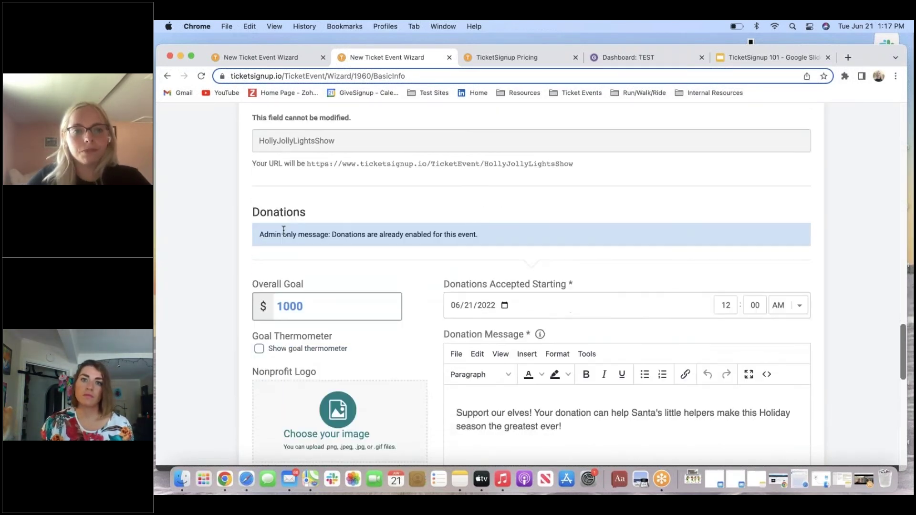
pyautogui.scroll(-2, 276, 268)
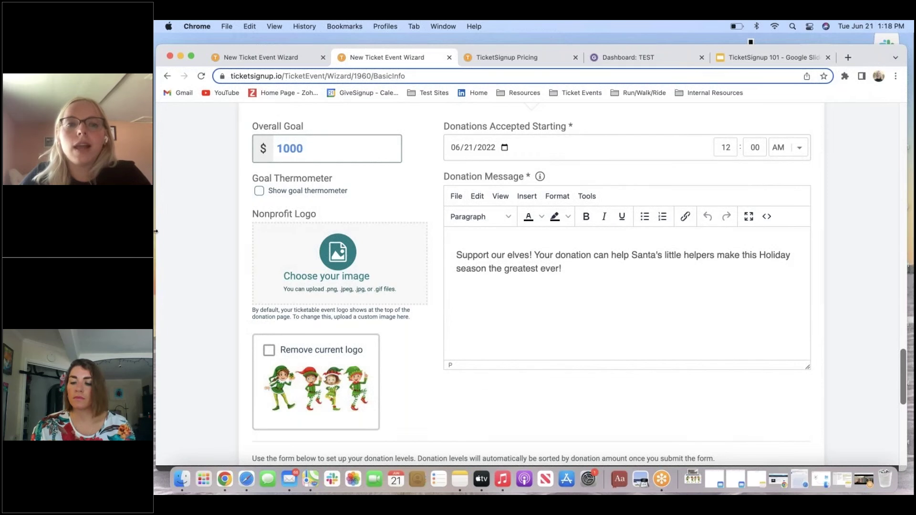
pyautogui.scroll(-3, 467, 399)
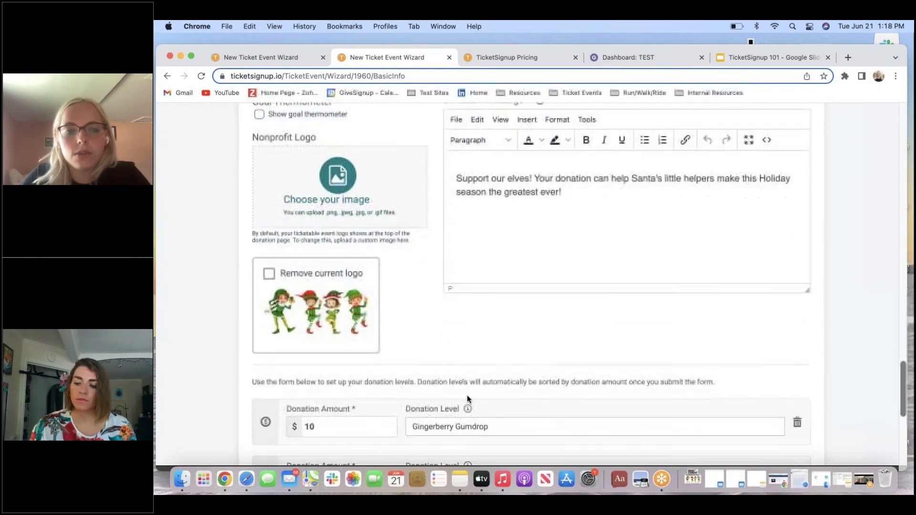
pyautogui.scroll(-2, 466, 396)
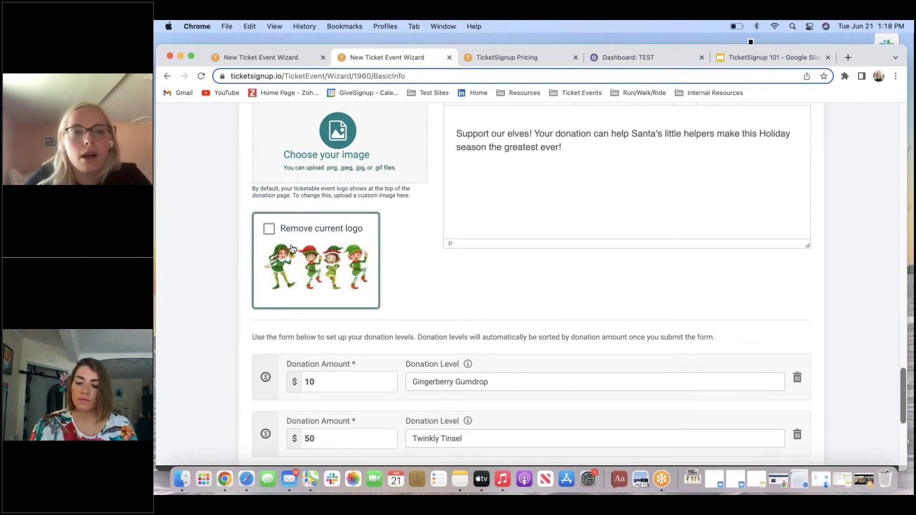
pyautogui.scroll(-5, 421, 308)
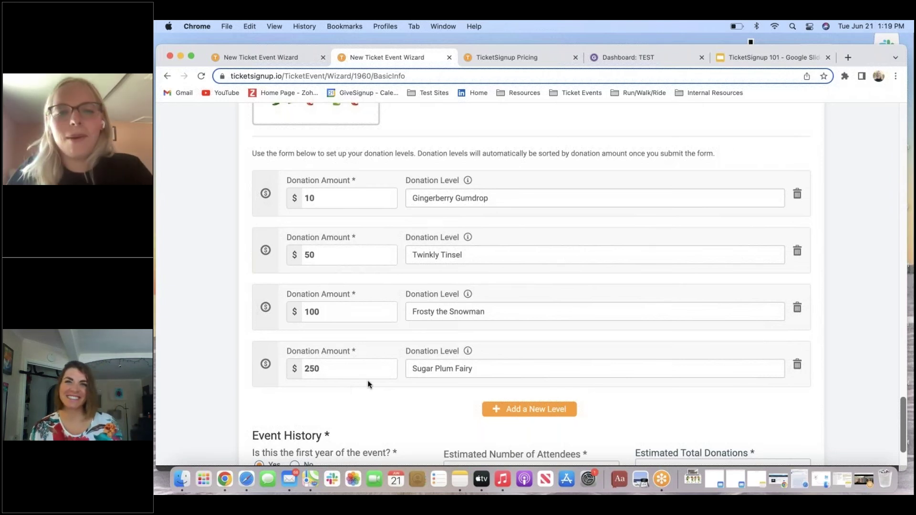
pyautogui.scroll(-3, 357, 386)
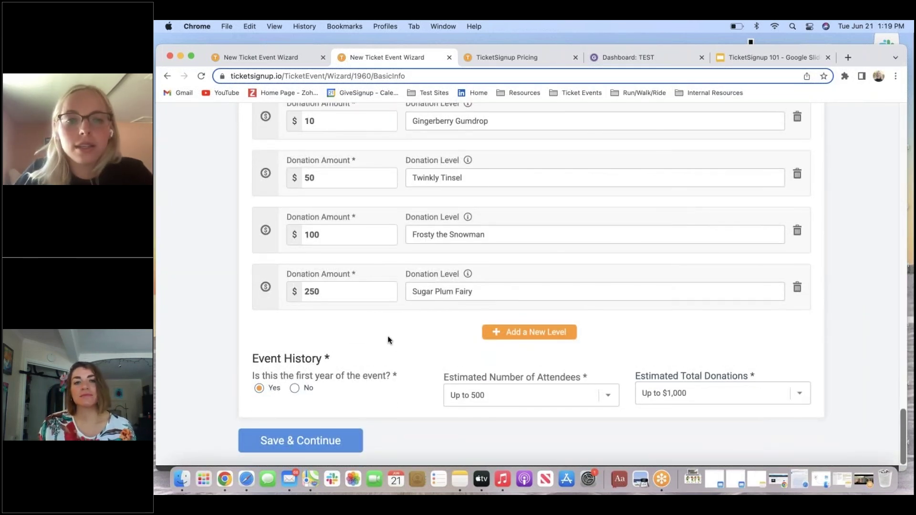
pyautogui.scroll(2, 396, 342)
pyautogui.scroll(-3, 391, 331)
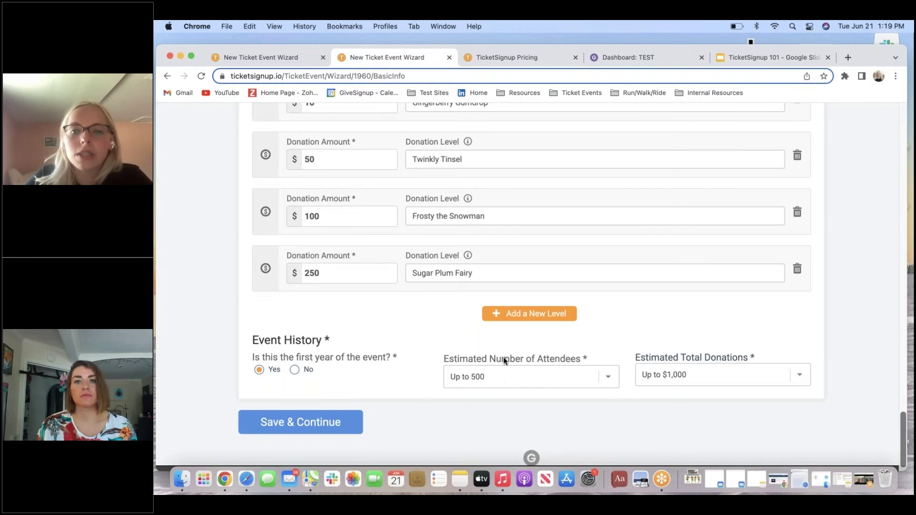
pyautogui.scroll(1, 470, 347)
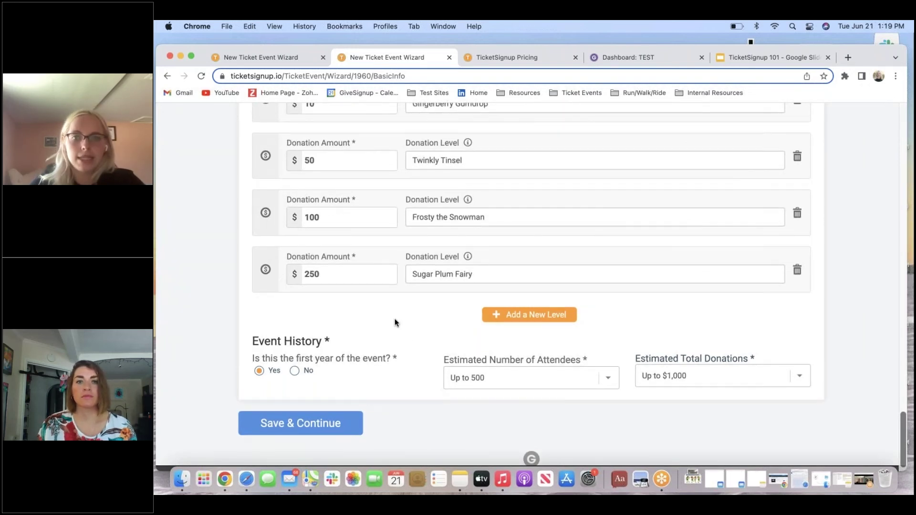
# Go to the Tickets stage of the event wizard and bring the General Admission ticket settings into view.
pyautogui.scroll(20, 394, 320)
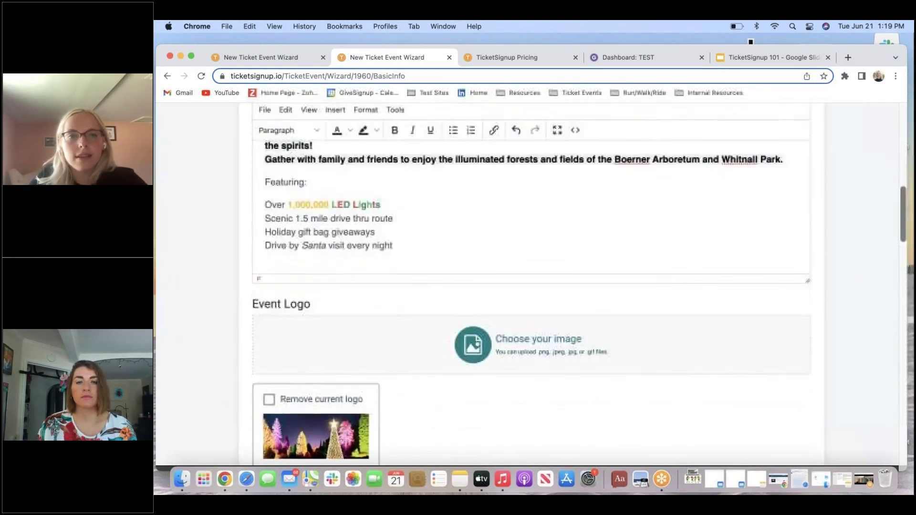
pyautogui.scroll(15, 415, 294)
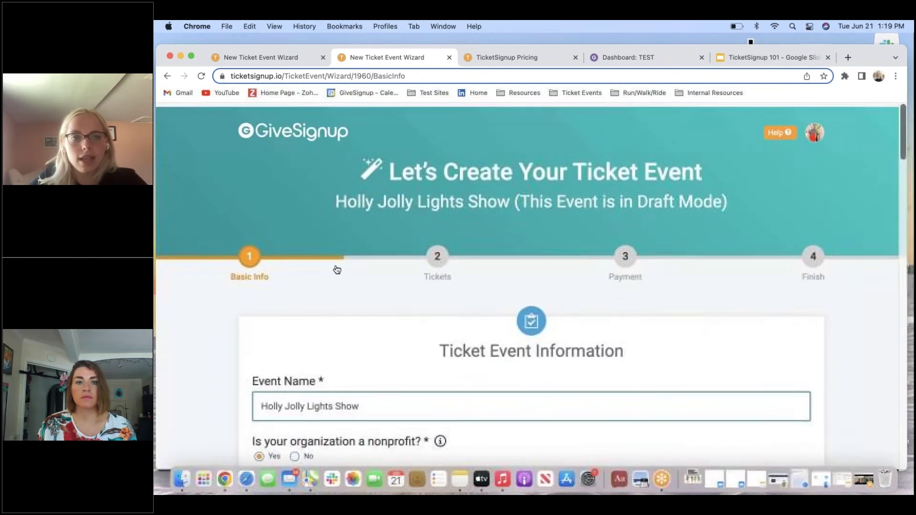
pyautogui.click(432, 256)
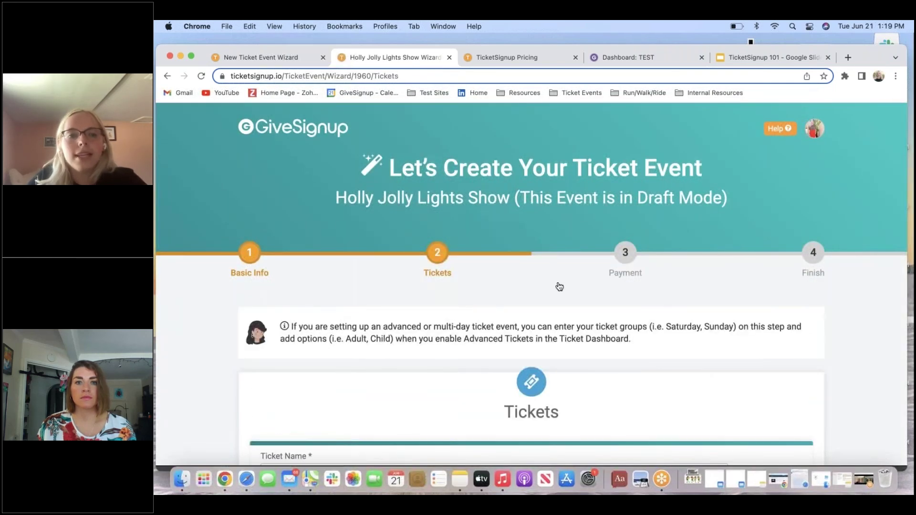
pyautogui.scroll(-1, 290, 301)
pyautogui.scroll(-3, 180, 314)
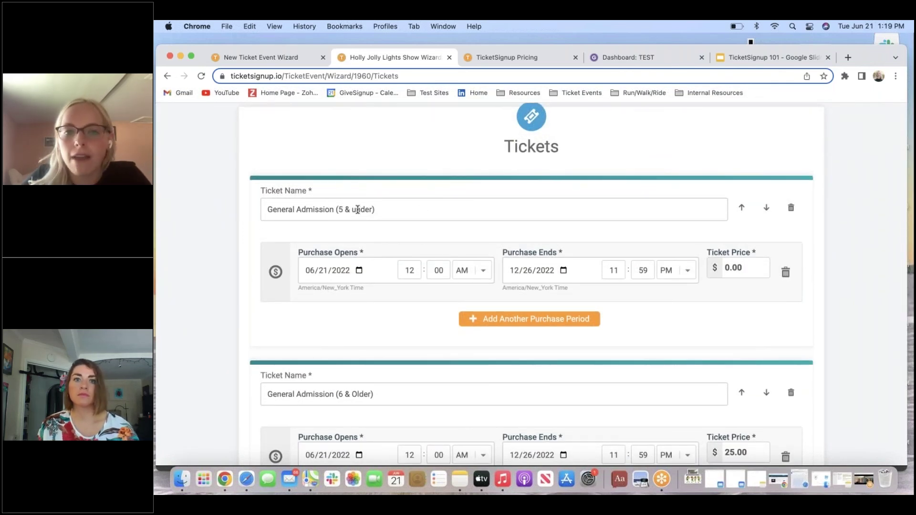
# Review the names, purchase periods and prices of both General Admission tickets.
pyautogui.scroll(-2, 471, 275)
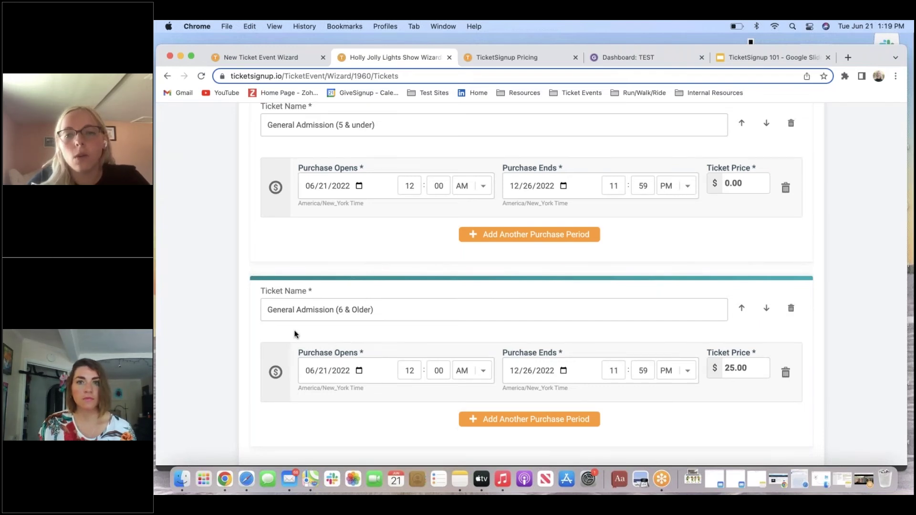
pyautogui.scroll(-2, 295, 332)
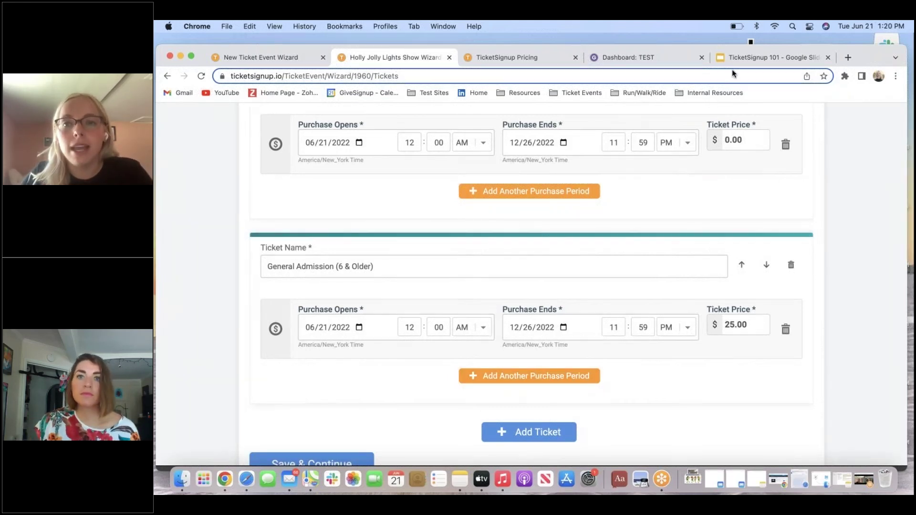
pyautogui.scroll(-1, 757, 230)
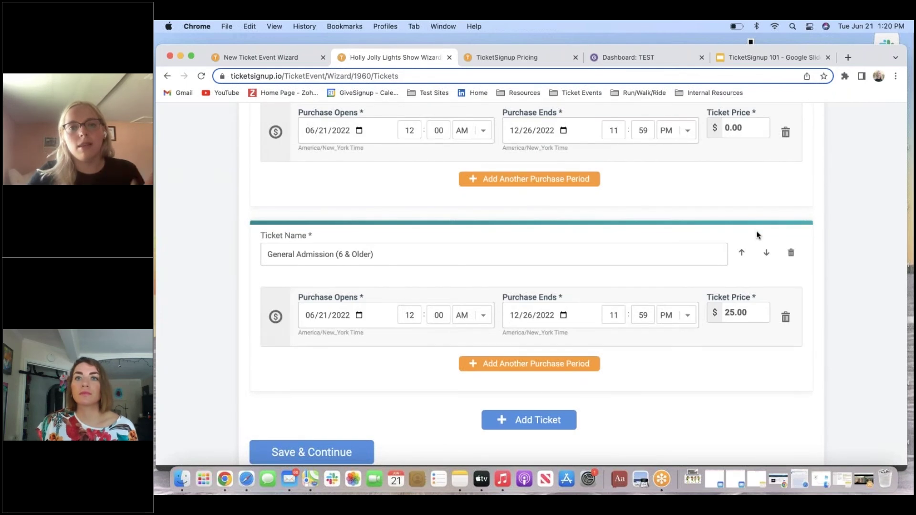
# Go to the Payment stage and view the other payment options, returning to the choice of creating a new payment account.
pyautogui.scroll(15, 615, 263)
pyautogui.click(616, 264)
pyautogui.scroll(-2, 425, 319)
pyautogui.scroll(-3, 425, 318)
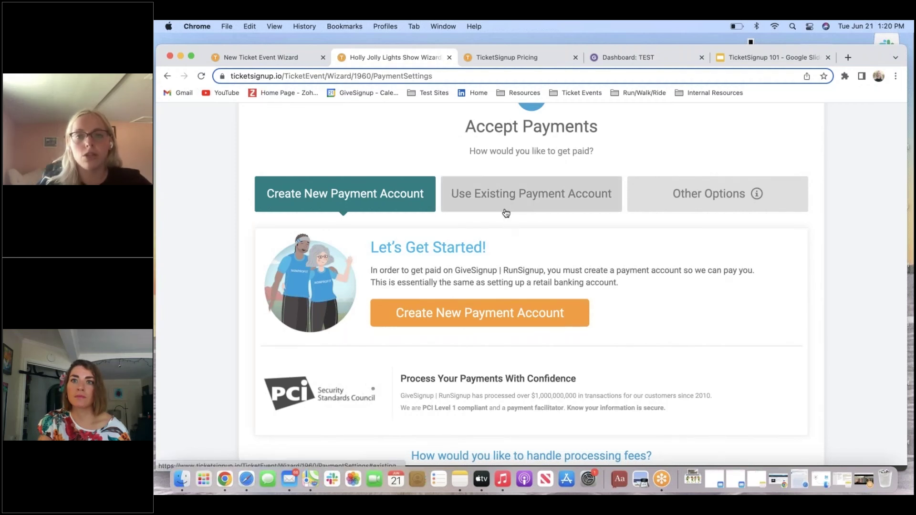
pyautogui.click(683, 191)
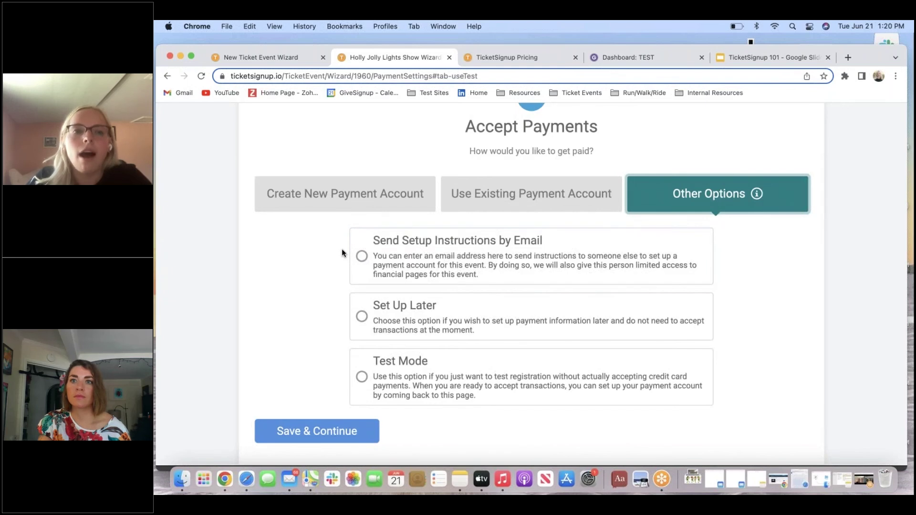
pyautogui.moveTo(342, 248); pyautogui.dragTo(345, 203)
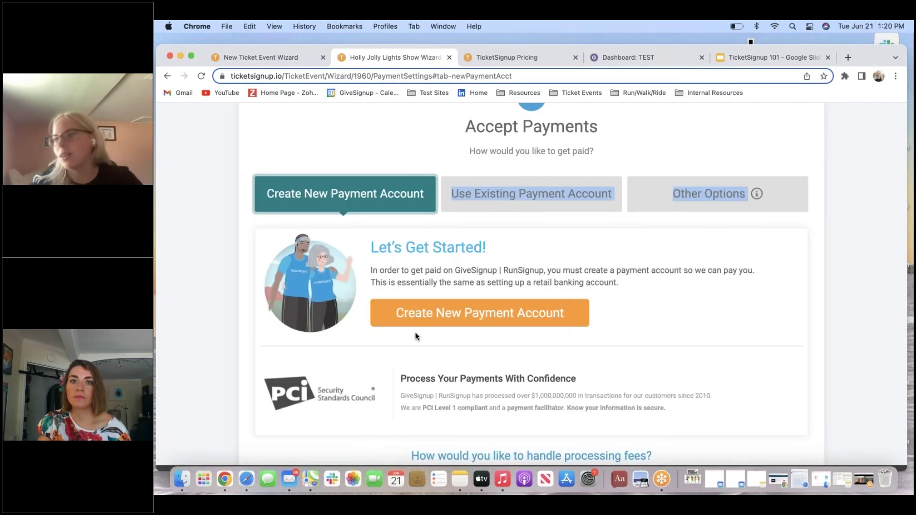
# Examine the processing fee choices for ticket purchases and donations.
pyautogui.scroll(-3, 431, 331)
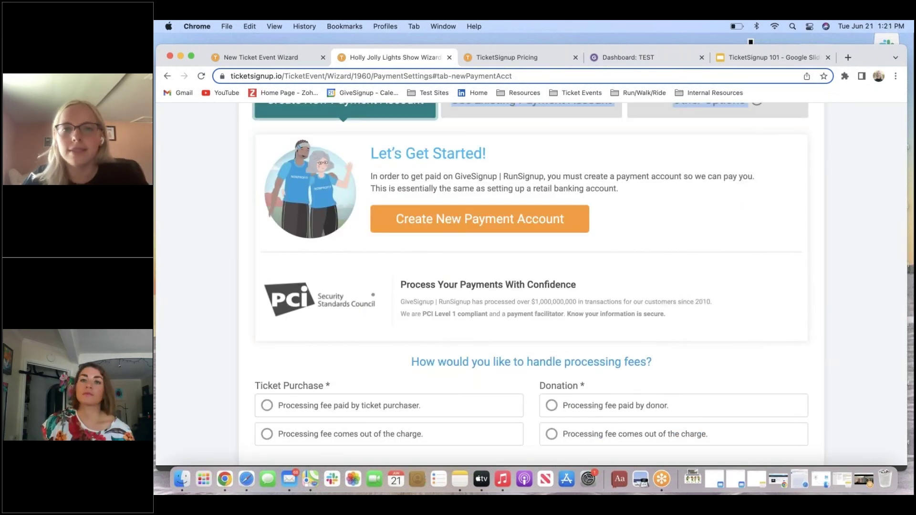
pyautogui.click(413, 433)
pyautogui.scroll(-2, 413, 328)
pyautogui.scroll(-2, 414, 328)
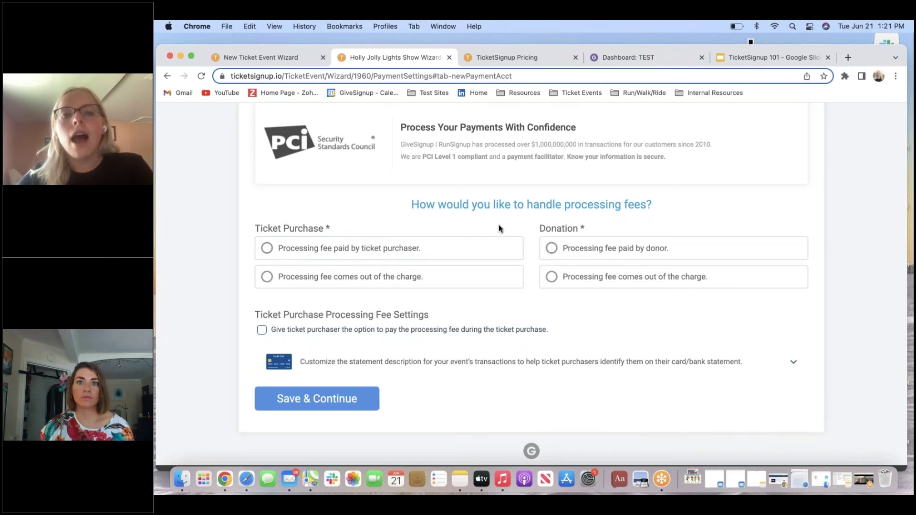
# Calculate the per-participant fee on the TicketSignup Pricing page for a $23 event price and 1.3 participants per transaction.
pyautogui.click(487, 59)
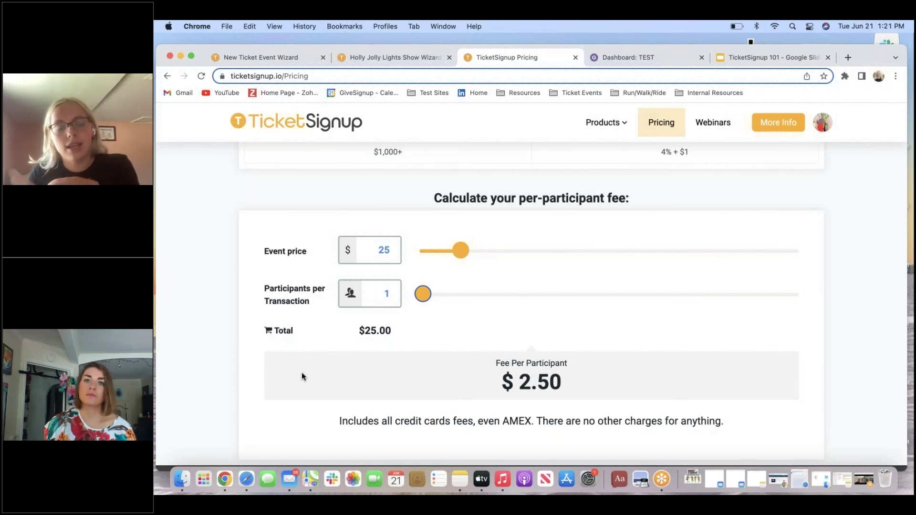
pyautogui.moveTo(469, 249)
pyautogui.mouseDown()
pyautogui.moveTo(478, 250)
pyautogui.moveTo(458, 255)
pyautogui.mouseUp()
pyautogui.moveTo(422, 295)
pyautogui.mouseDown()
pyautogui.moveTo(474, 296)
pyautogui.moveTo(421, 305)
pyautogui.moveTo(423, 312)
pyautogui.mouseUp()
pyautogui.scroll(-4, 479, 368)
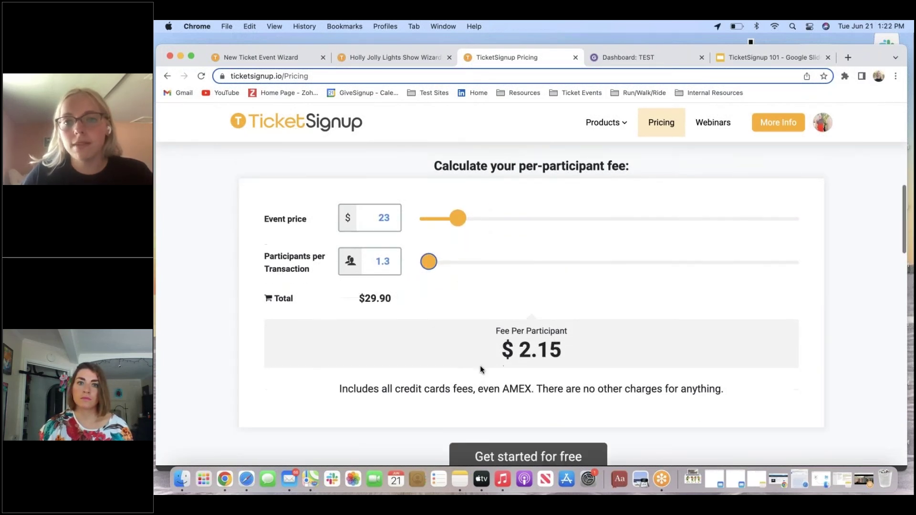
pyautogui.scroll(4, 474, 366)
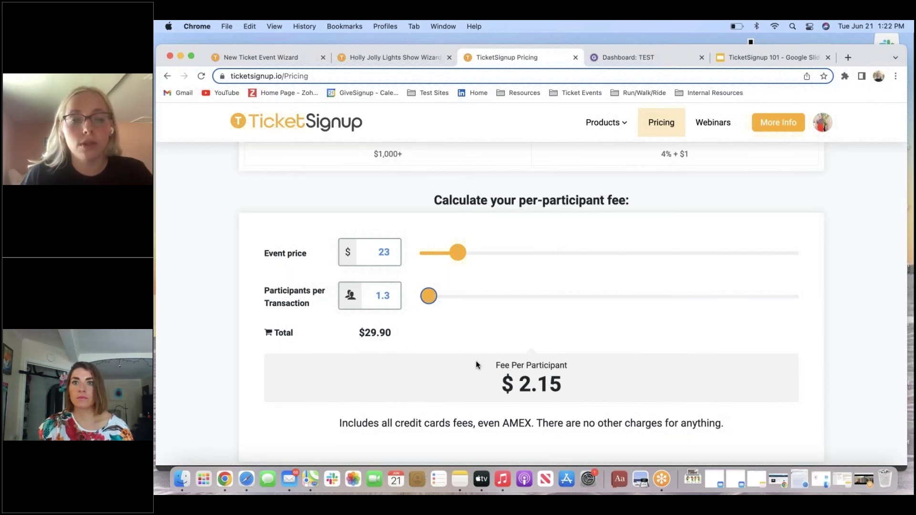
# Set the wizard's processing fees to be paid by the ticket purchaser and the donor, and try to save the payment settings.
pyautogui.click(422, 58)
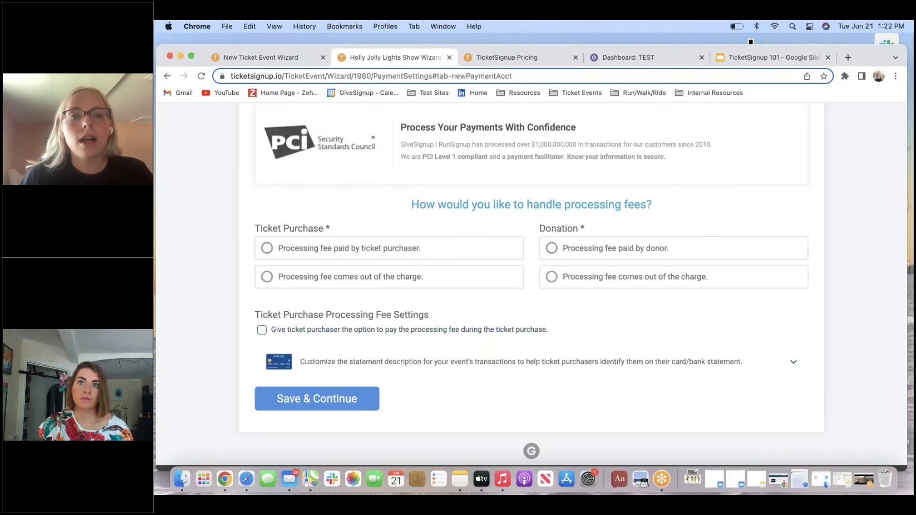
pyautogui.click(385, 257)
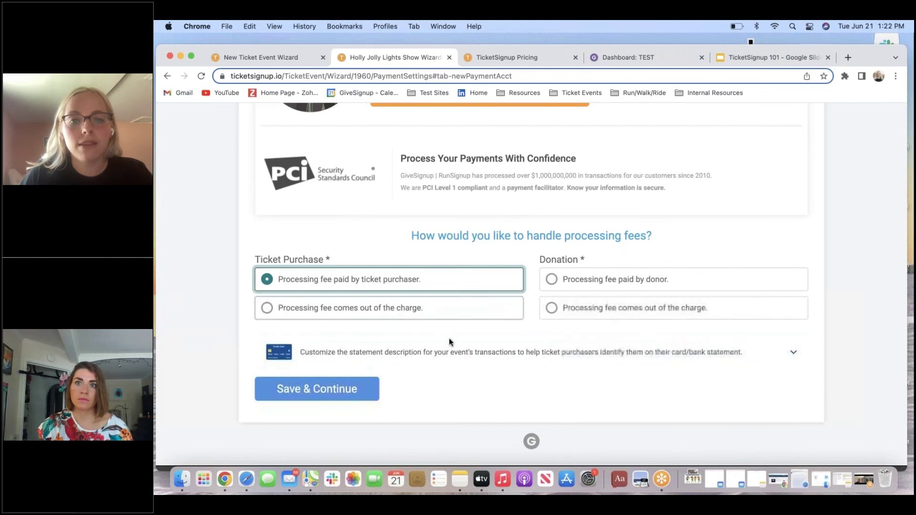
pyautogui.click(617, 280)
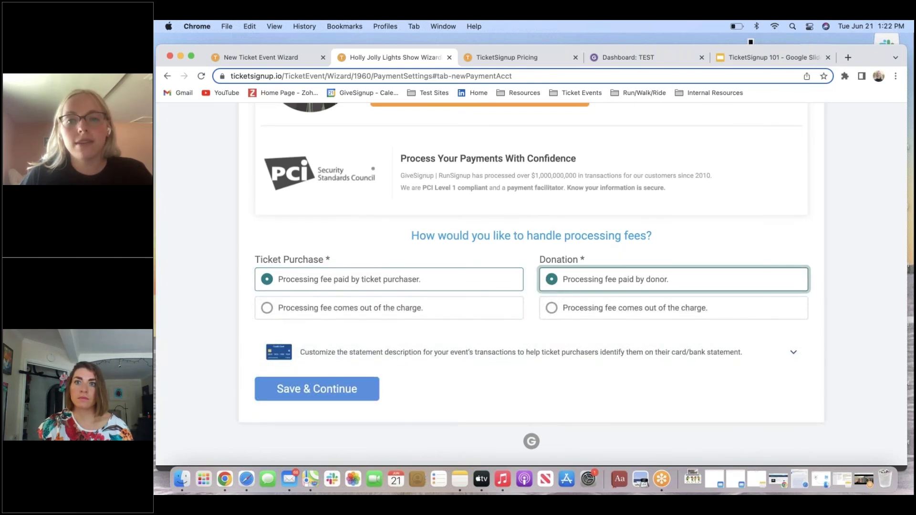
pyautogui.click(315, 389)
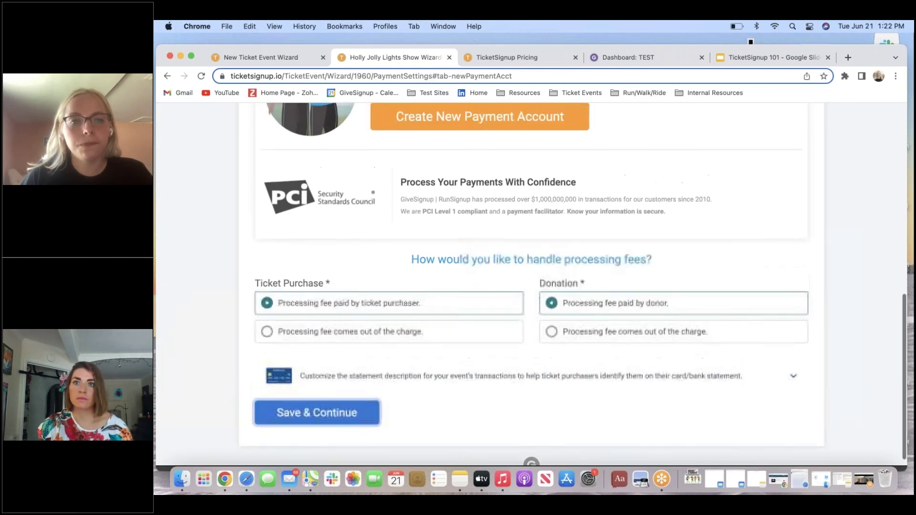
pyautogui.scroll(3, 735, 217)
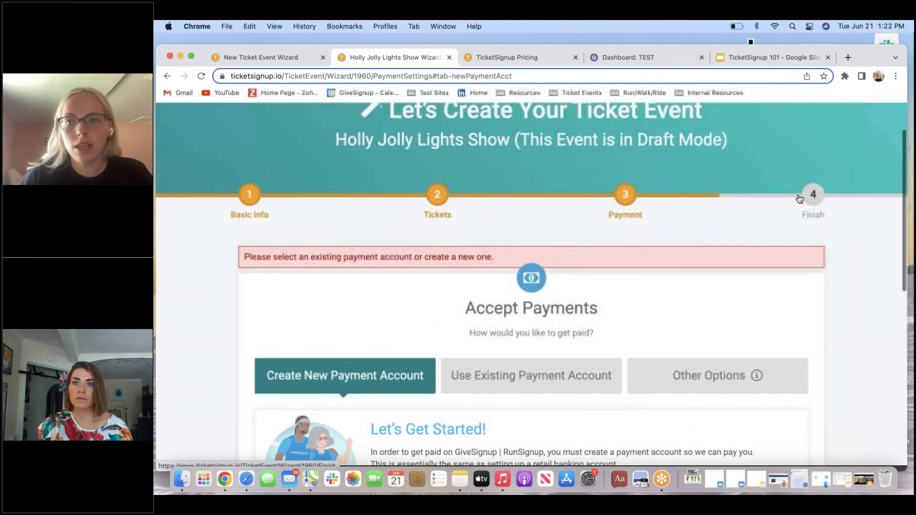
pyautogui.scroll(2, 280, 163)
# Switch to the TEST event dashboard and place its page ahead of the TicketSignup Pricing page in the browser.
pyautogui.click(663, 62)
pyautogui.moveTo(661, 61); pyautogui.dragTo(550, 62)
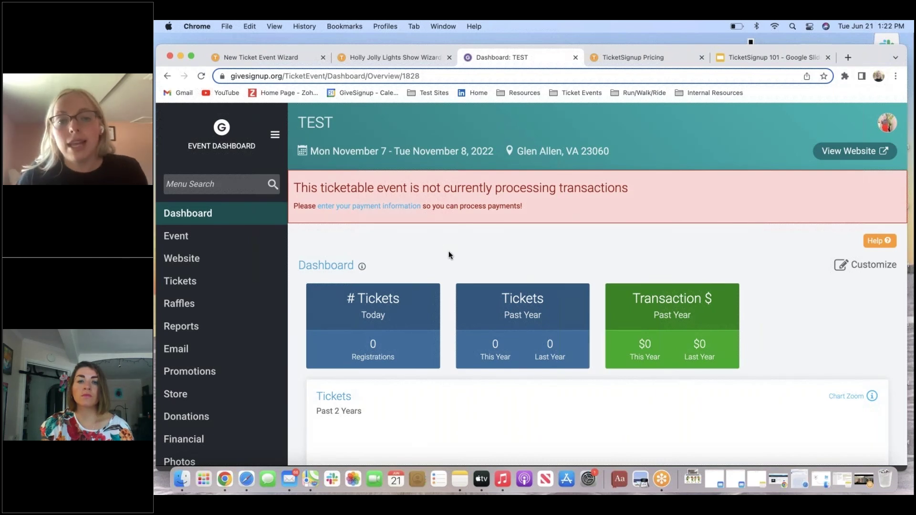
pyautogui.scroll(-3, 449, 251)
pyautogui.scroll(2, 256, 166)
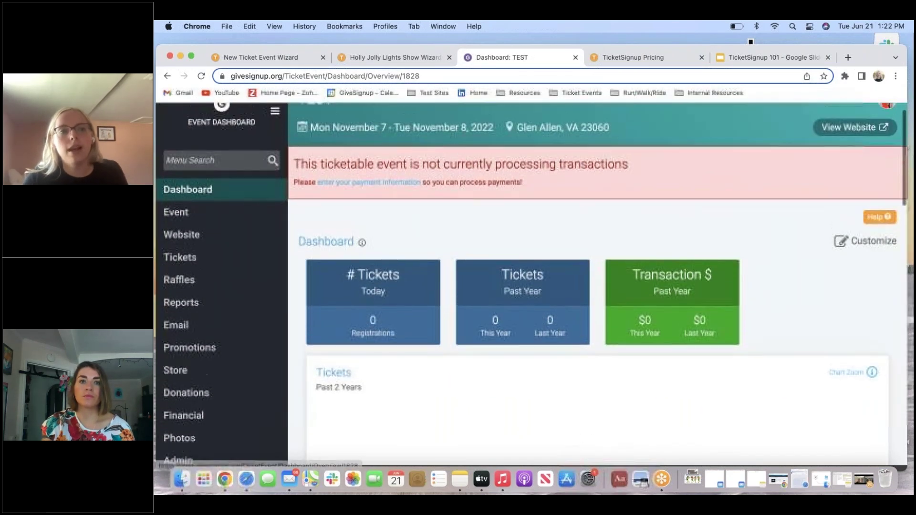
# Search the dashboard menu for "report" and clear the search.
pyautogui.click(230, 163)
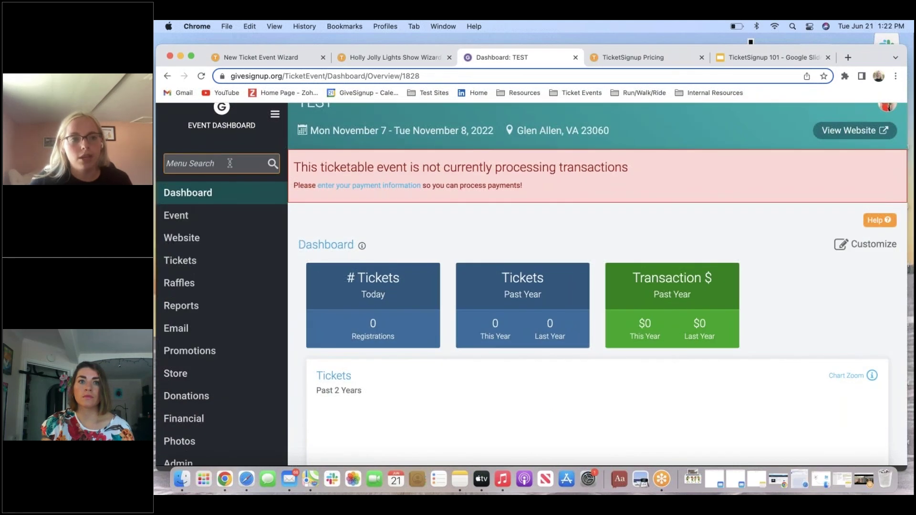
pyautogui.scroll(1, 229, 163)
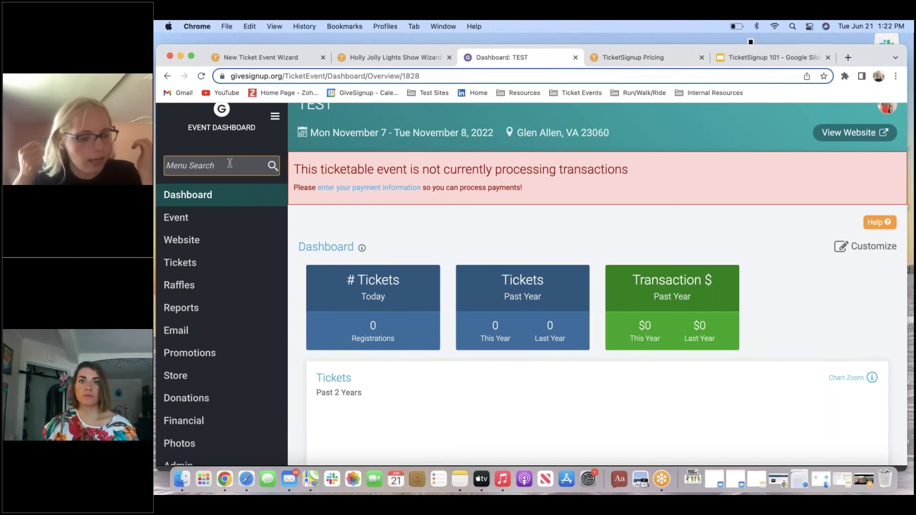
pyautogui.write('rep')
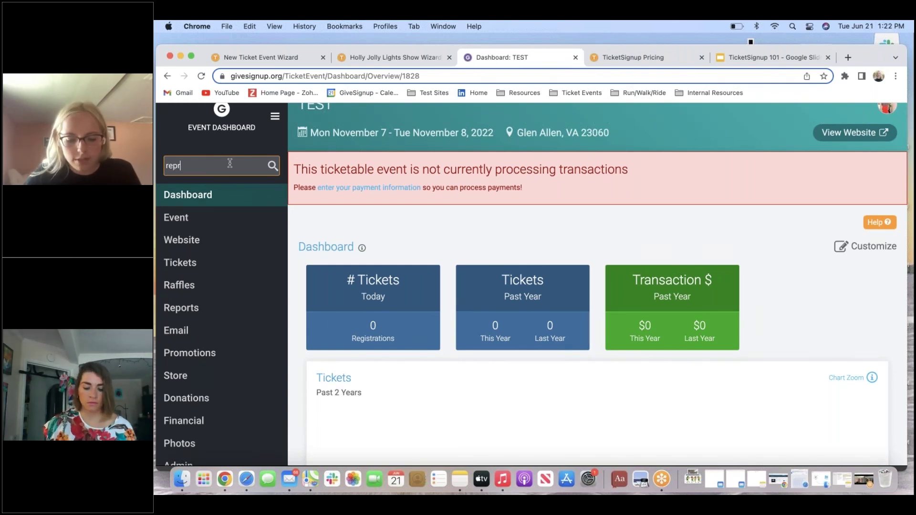
pyautogui.write('ort')
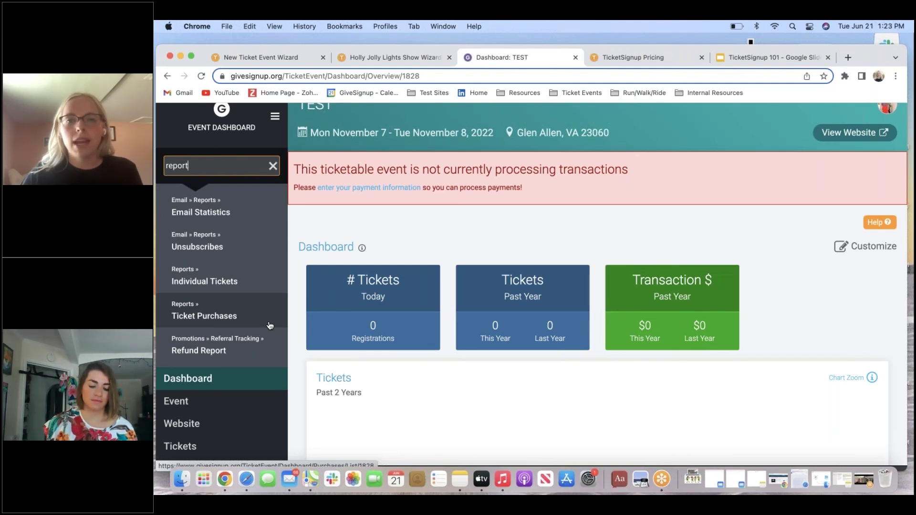
pyautogui.click(273, 165)
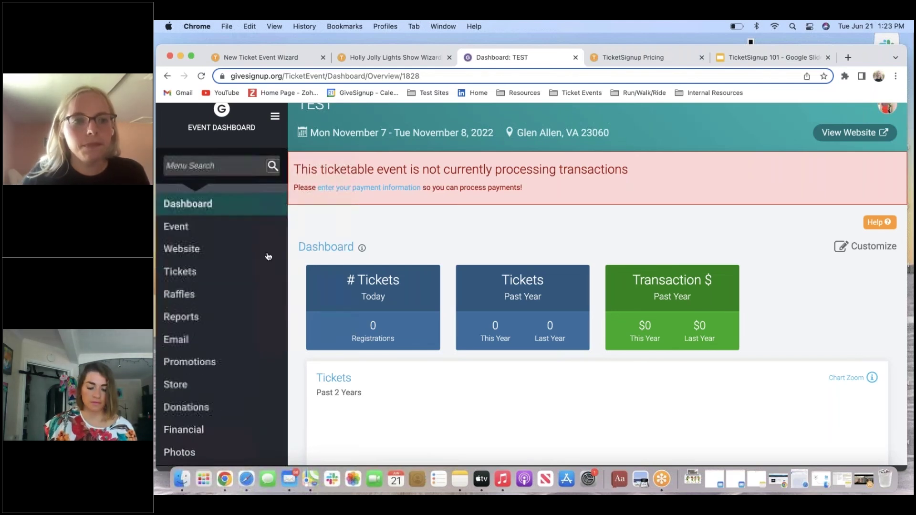
# Open the event's ticket setup page and examine the Pick-Up Times tickets and the ticket-related menu options.
pyautogui.scroll(-1, 220, 258)
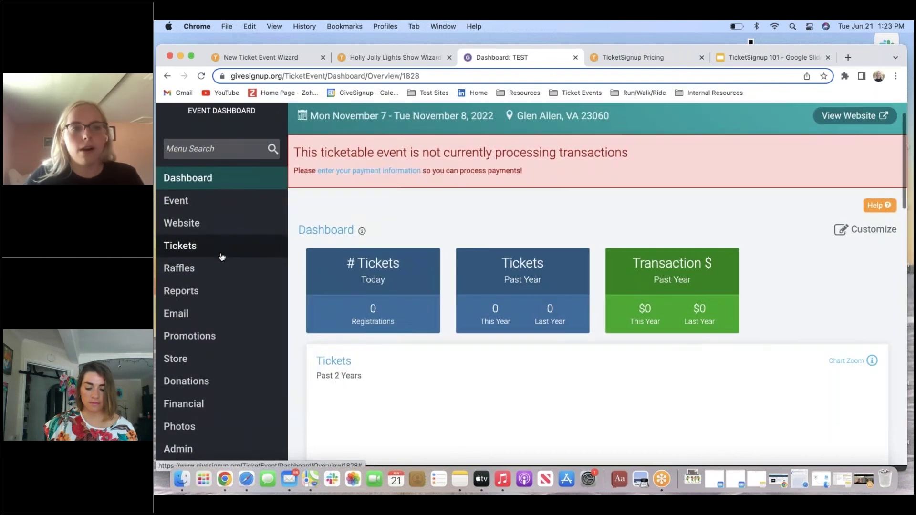
pyautogui.scroll(-3, 224, 210)
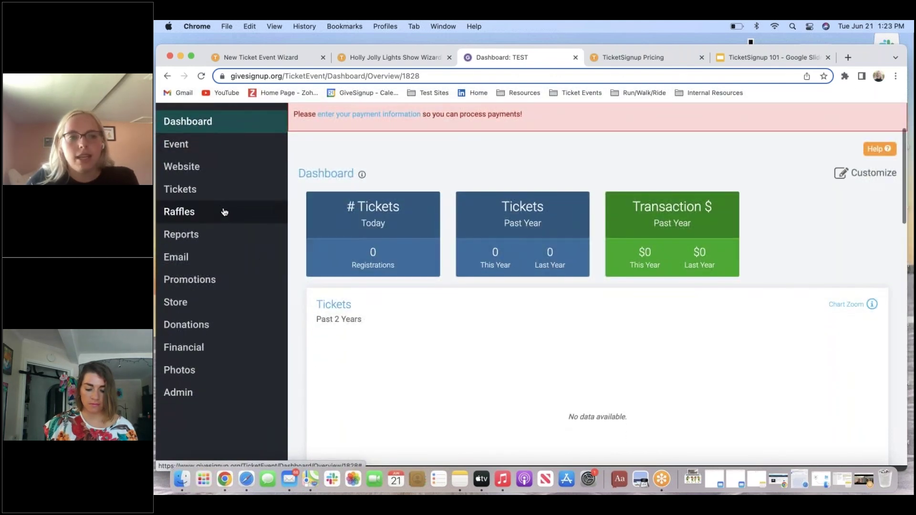
pyautogui.click(204, 190)
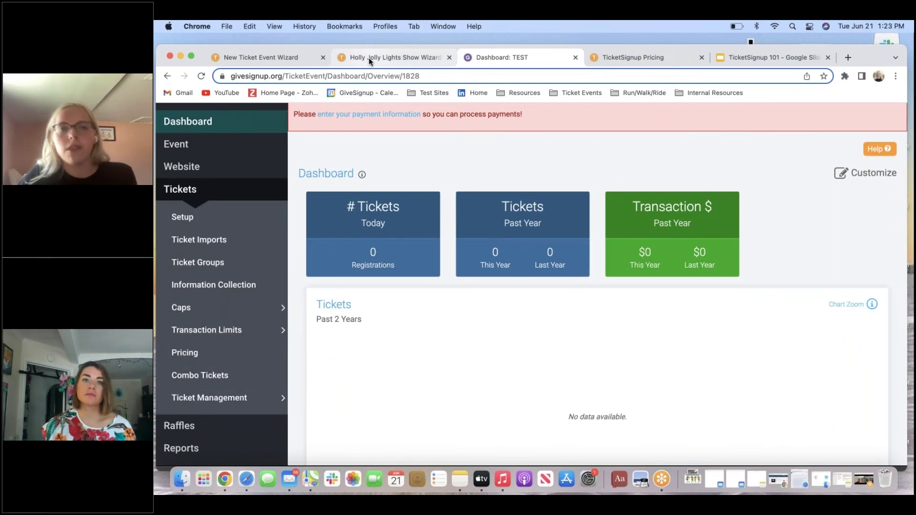
pyautogui.click(200, 224)
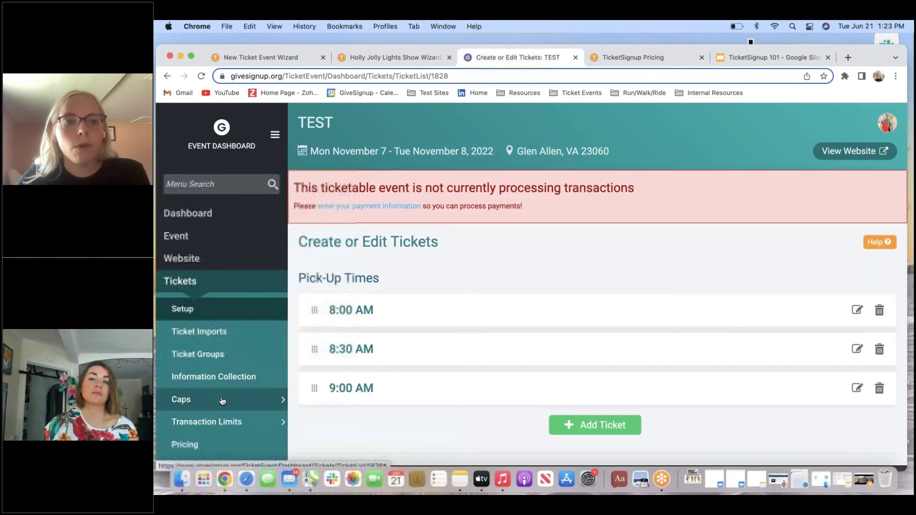
pyautogui.scroll(-3, 234, 410)
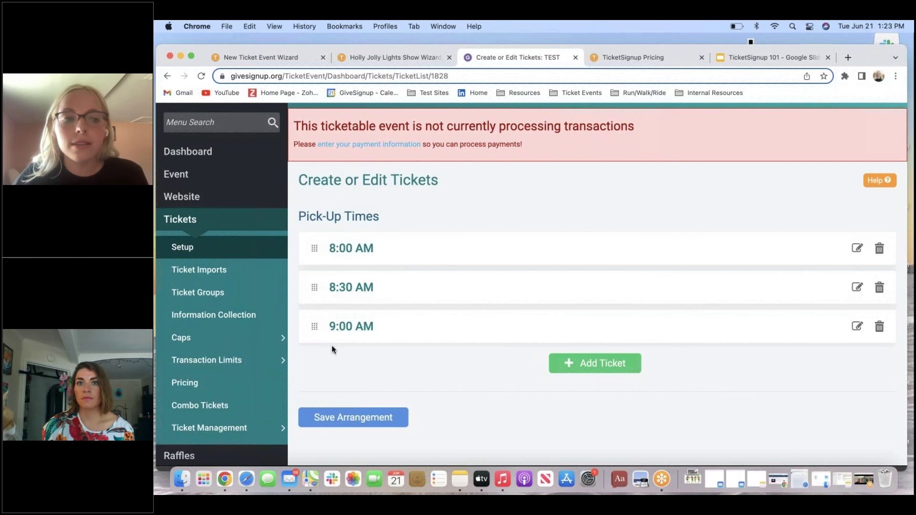
pyautogui.scroll(-2, 331, 346)
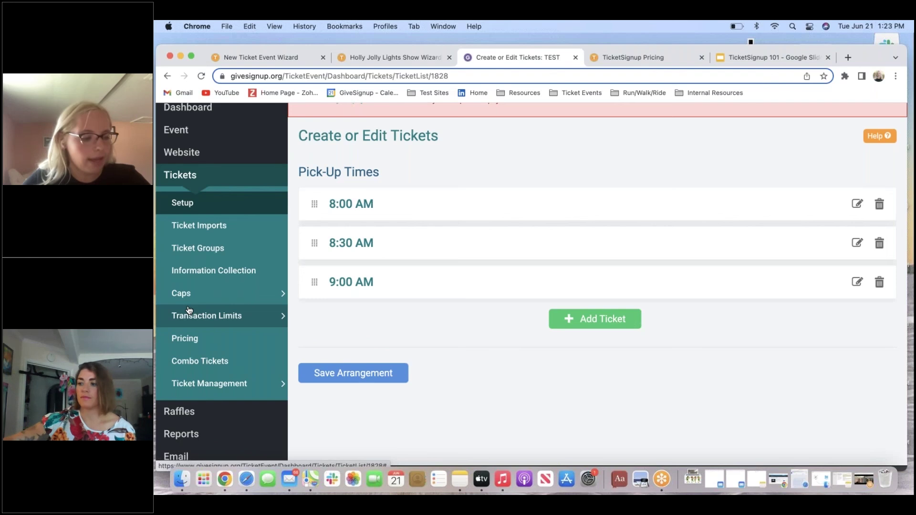
# Look at the available report types in the dashboard menu and collapse them again.
pyautogui.scroll(2, 215, 353)
pyautogui.scroll(-3, 215, 351)
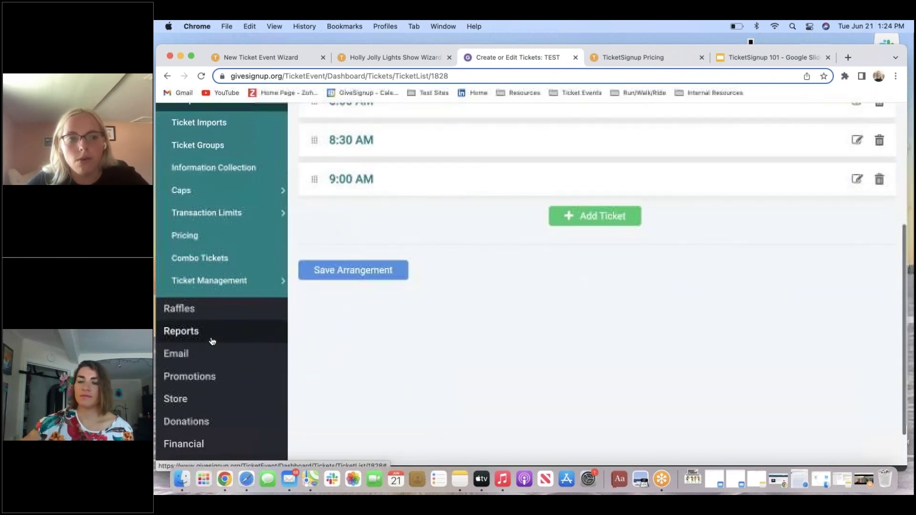
pyautogui.click(200, 331)
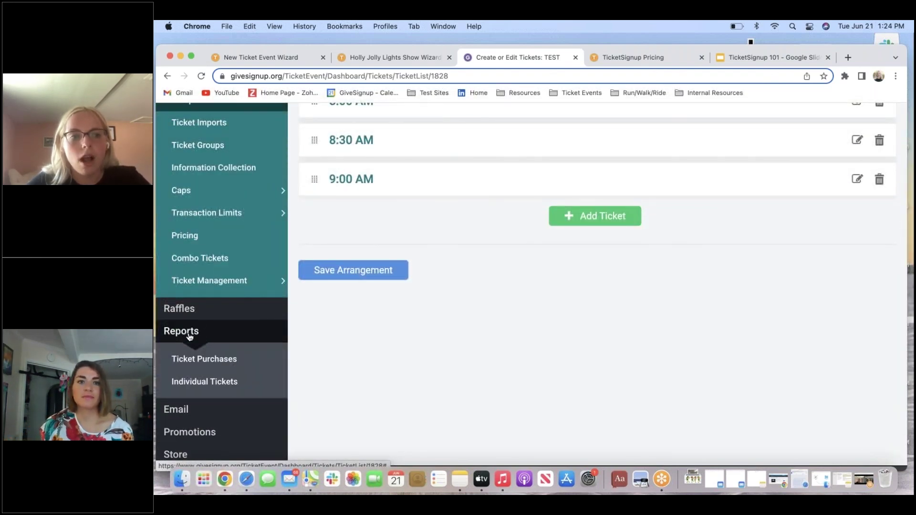
pyautogui.click(191, 333)
pyautogui.scroll(5, 391, 253)
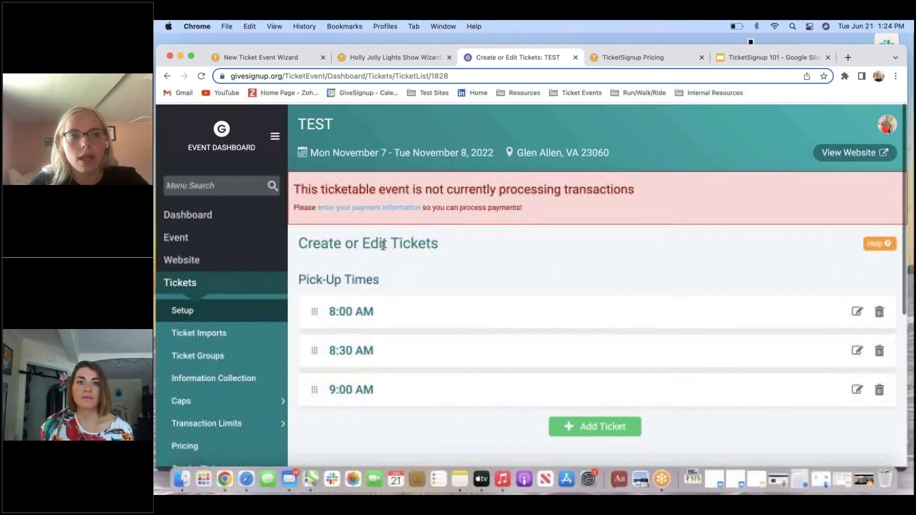
# Return to the TEST event's dashboard overview and view its ticket and transaction summaries.
pyautogui.click(187, 215)
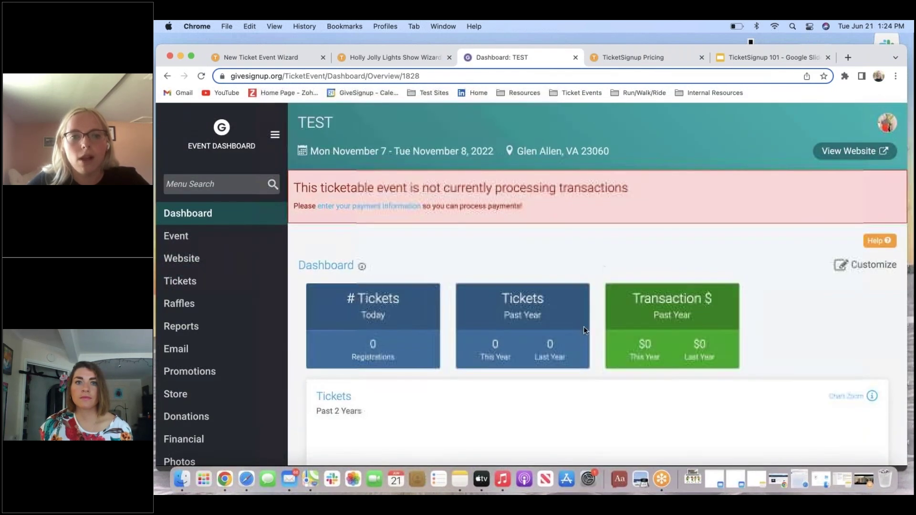
pyautogui.scroll(-2, 563, 329)
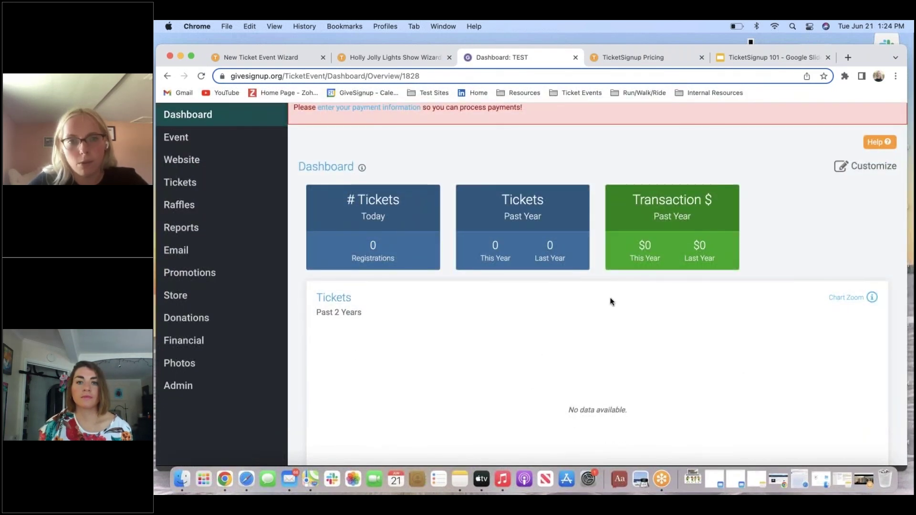
pyautogui.scroll(1, 450, 338)
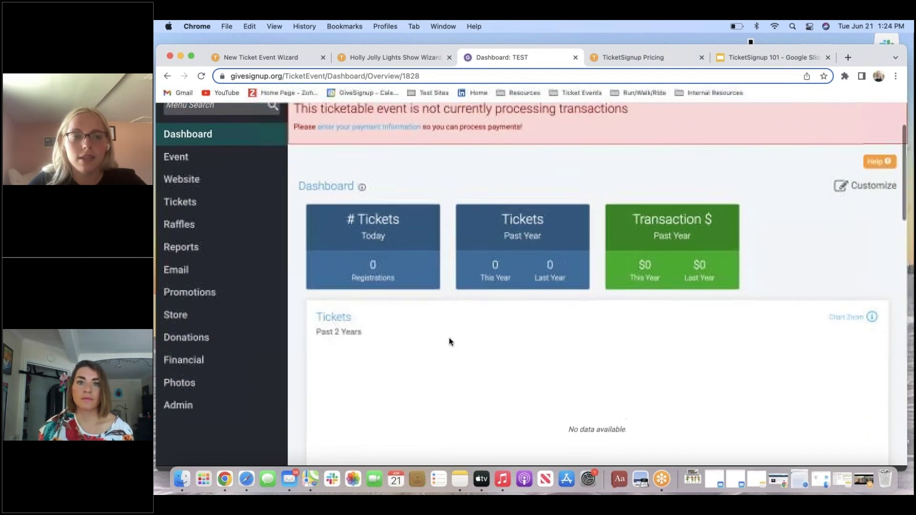
# Examine the TEST dashboard's Tickets and Transaction $ charts and the Tickets Heatmap, and return to the summary tiles.
pyautogui.scroll(-1, 448, 342)
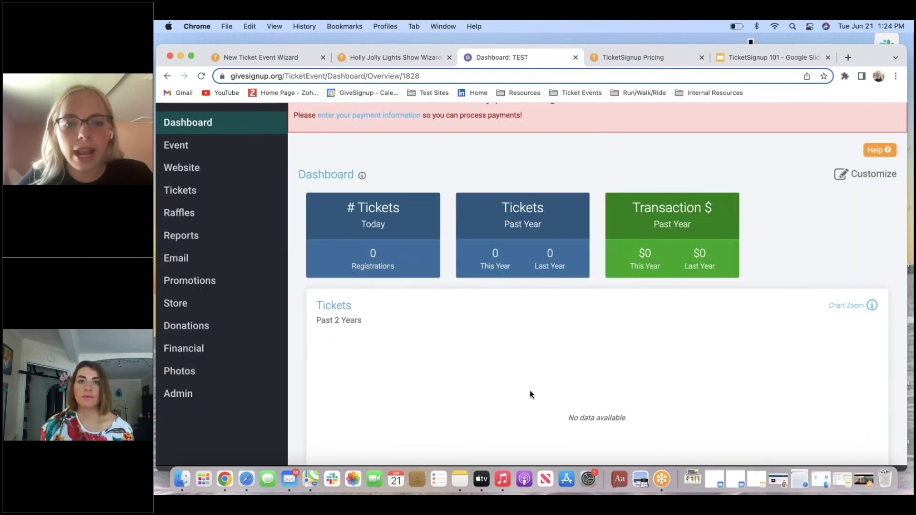
pyautogui.scroll(-3, 528, 391)
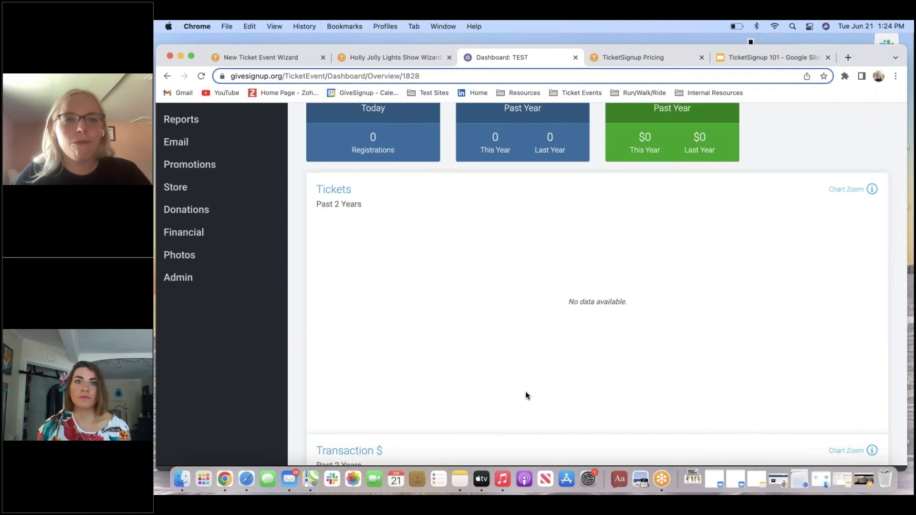
pyautogui.scroll(-1, 525, 391)
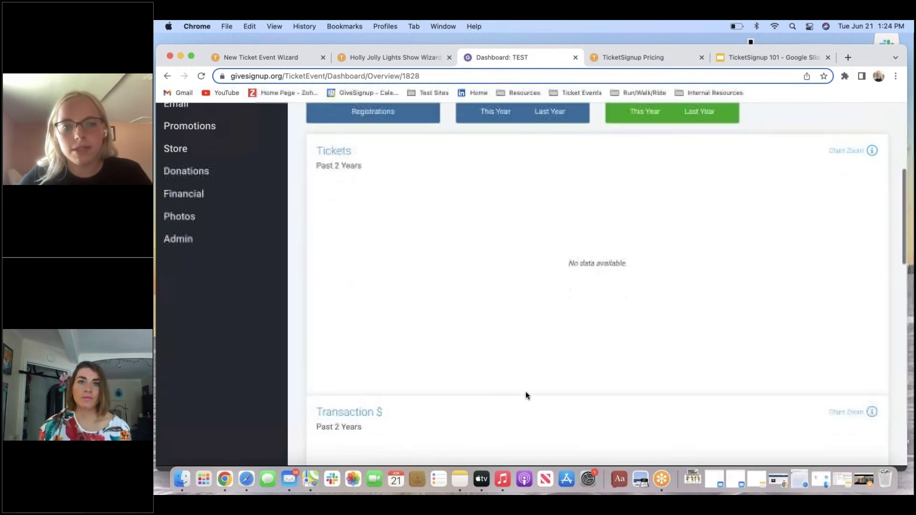
pyautogui.scroll(-6, 409, 399)
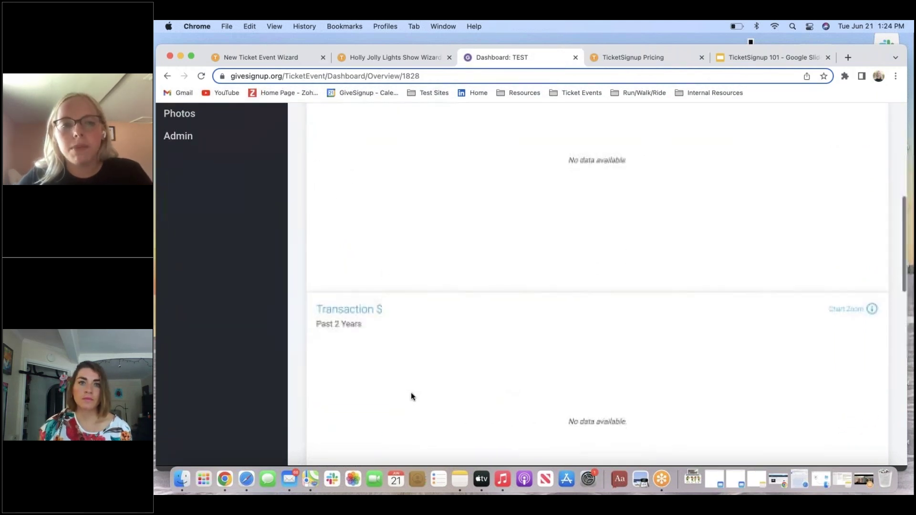
pyautogui.scroll(-9, 436, 388)
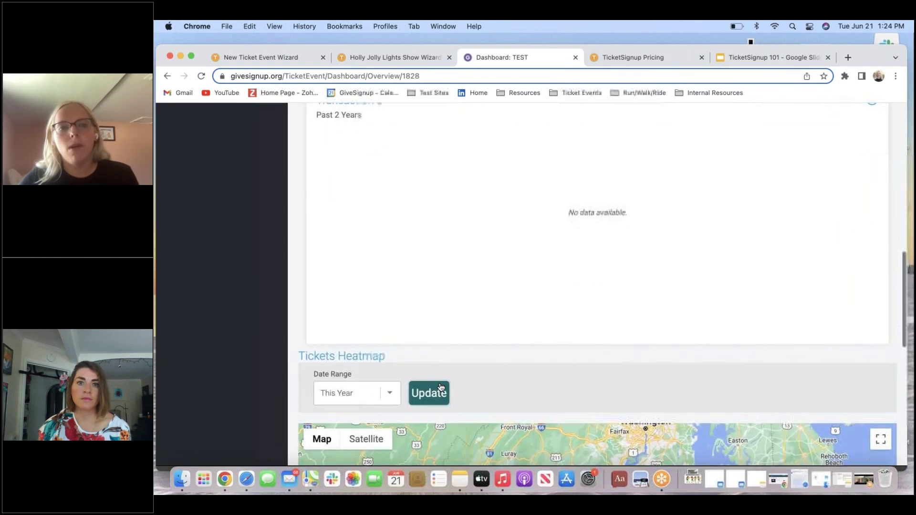
pyautogui.scroll(-2, 472, 400)
pyautogui.scroll(15, 470, 401)
pyautogui.scroll(-2, 474, 397)
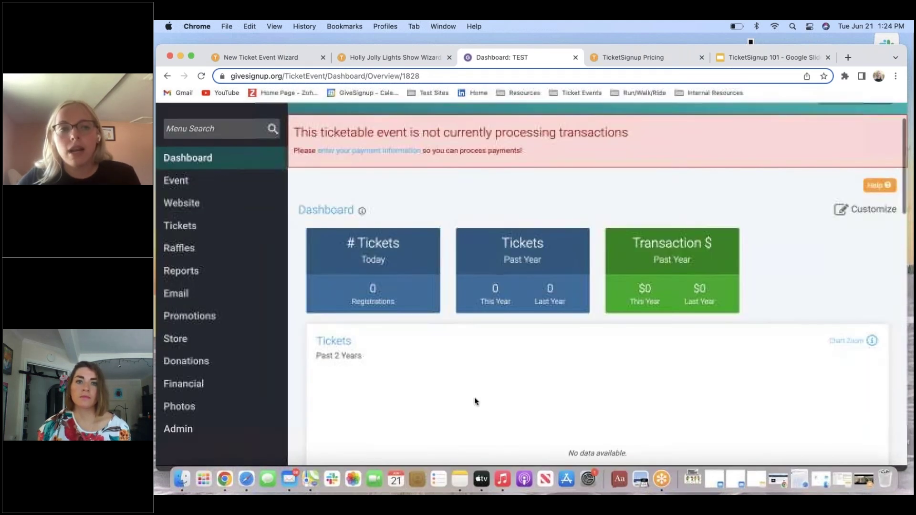
# Open the Ticket Purchases report and review its search filters and transaction summary.
pyautogui.click(218, 270)
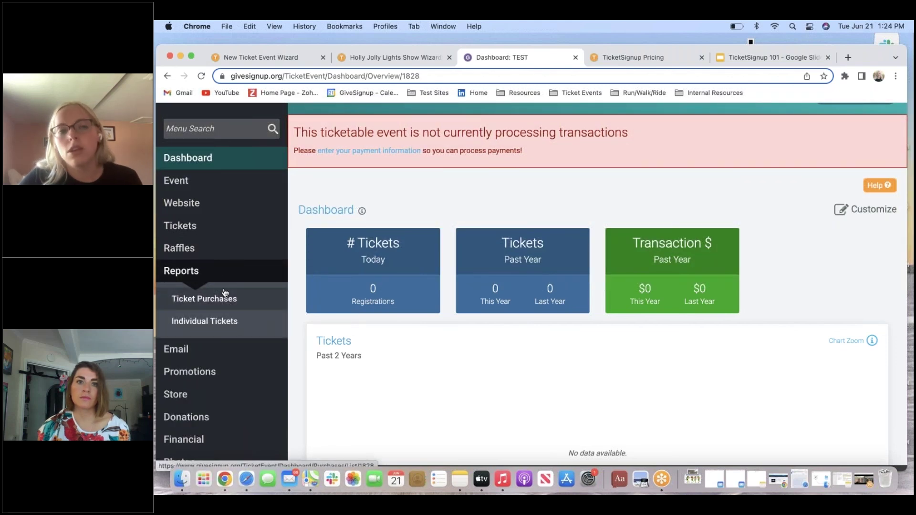
pyautogui.click(225, 296)
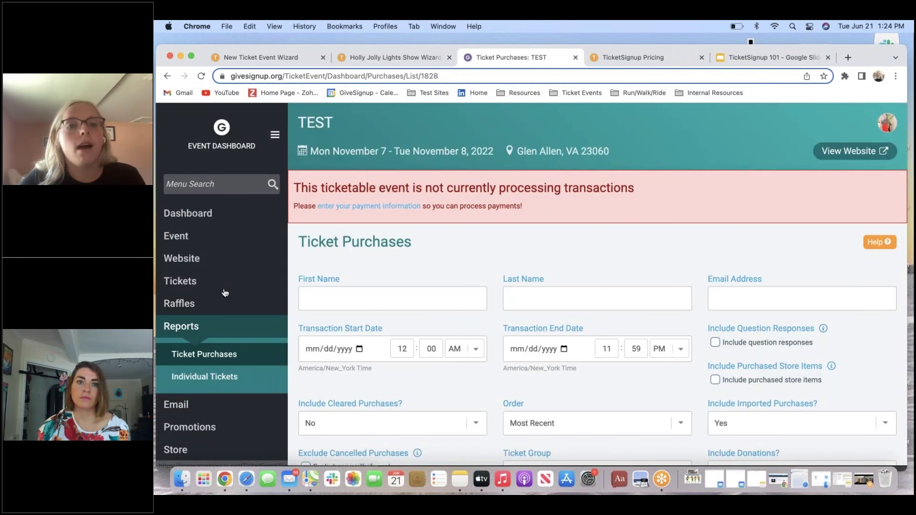
pyautogui.scroll(-4, 453, 334)
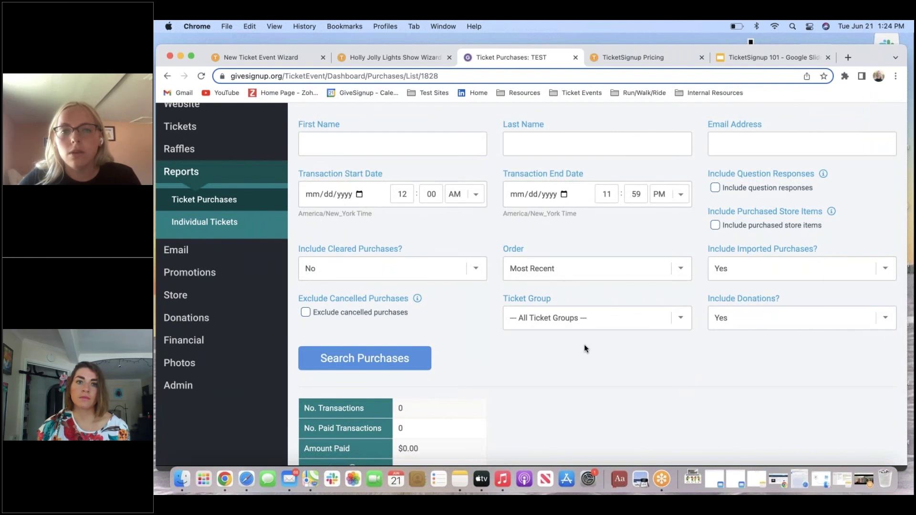
pyautogui.scroll(4, 557, 338)
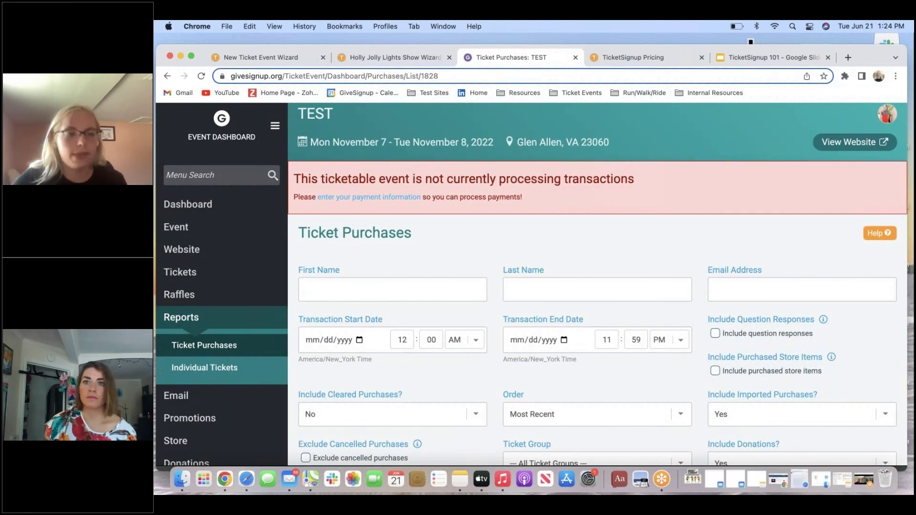
# View the event's website theme options and the Website Builder, and exit the builder to the dashboard overview.
pyautogui.click(214, 250)
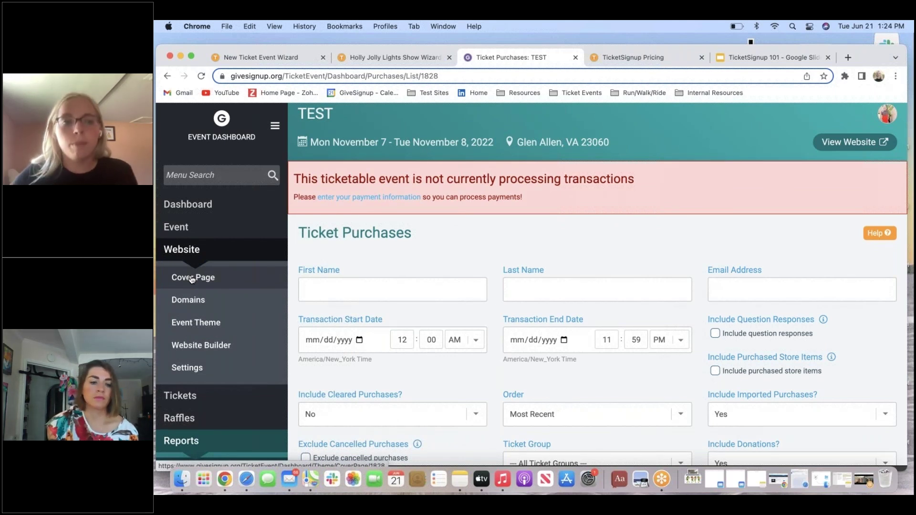
pyautogui.click(191, 321)
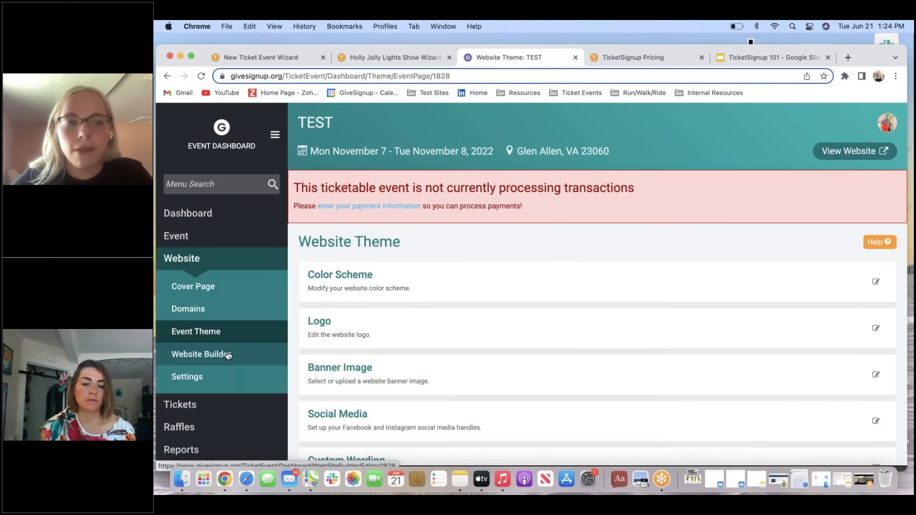
pyautogui.click(228, 355)
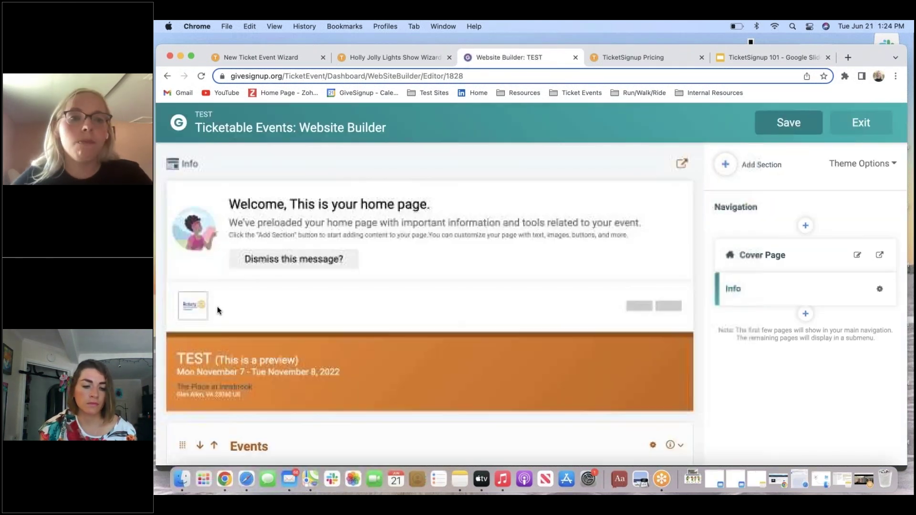
pyautogui.click(854, 125)
pyautogui.click(515, 310)
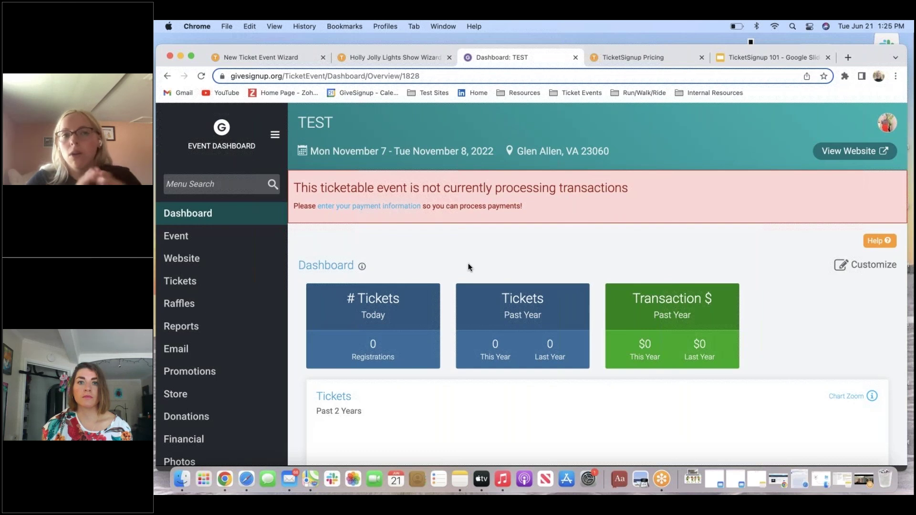
# Switch to the Holly Jolly Lights Show wizard and view its Basic Info step, leaving the payment page without saving.
pyautogui.click(365, 61)
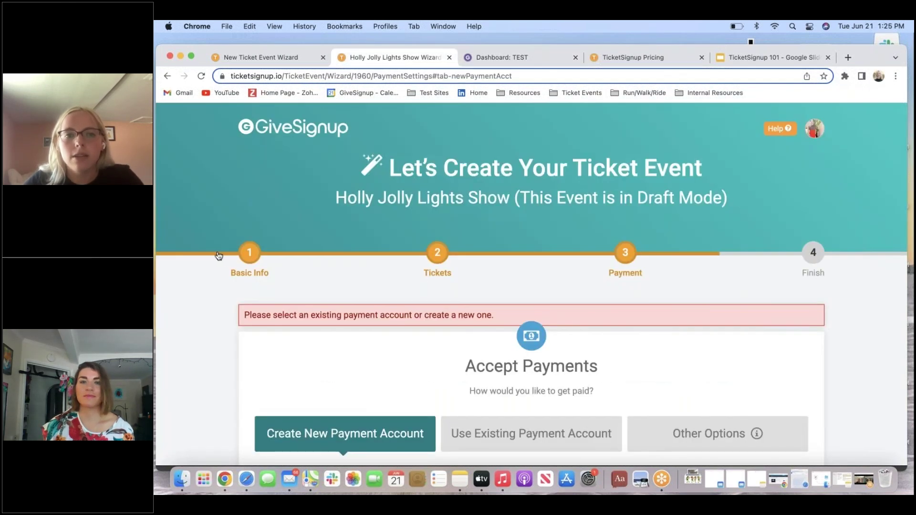
pyautogui.click(250, 254)
pyautogui.click(426, 324)
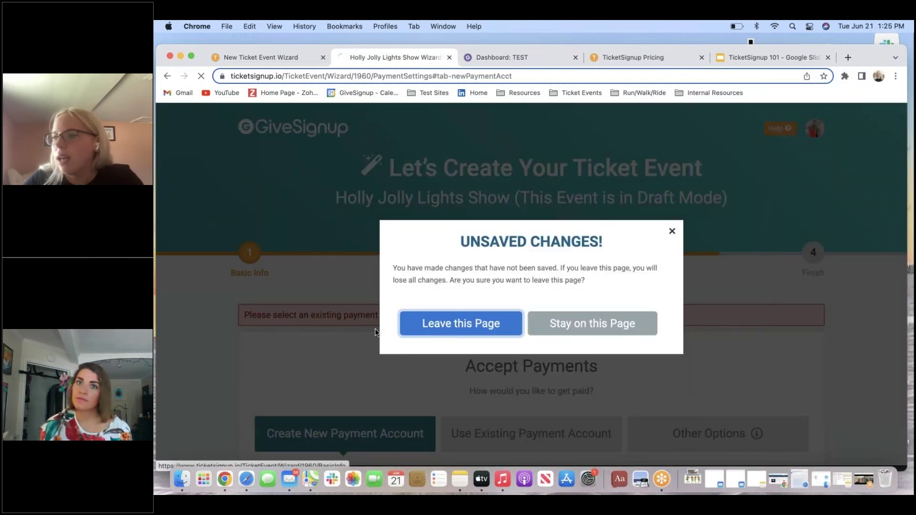
pyautogui.scroll(-3, 386, 331)
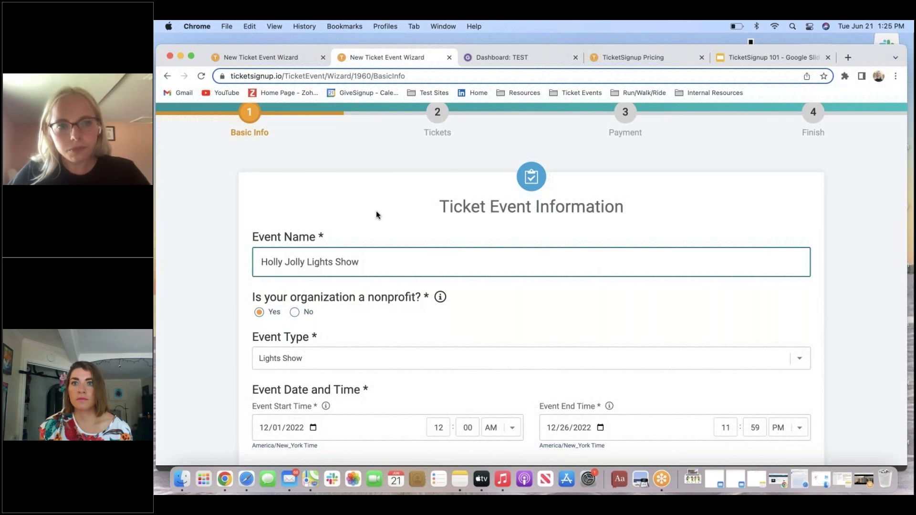
# Go to the wizard's Payment step and review the options for creating a new payment account.
pyautogui.scroll(2, 689, 178)
pyautogui.click(626, 152)
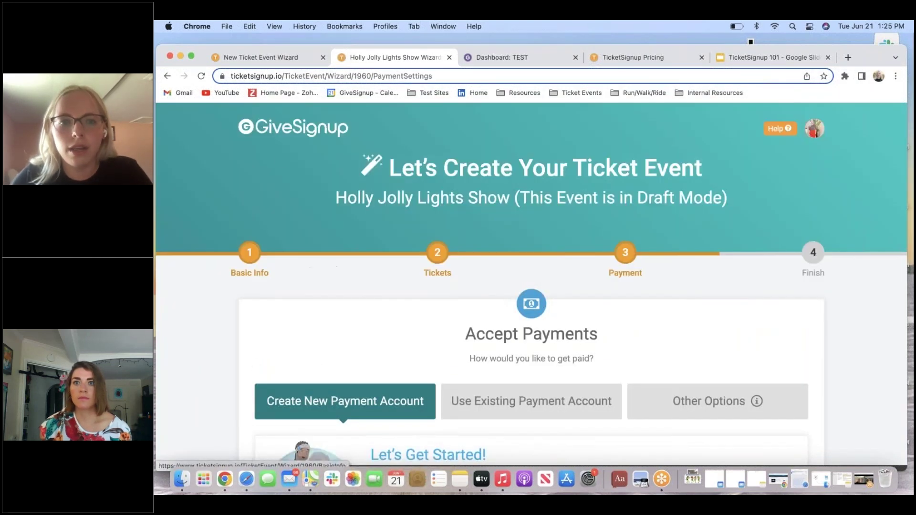
pyautogui.scroll(-5, 568, 405)
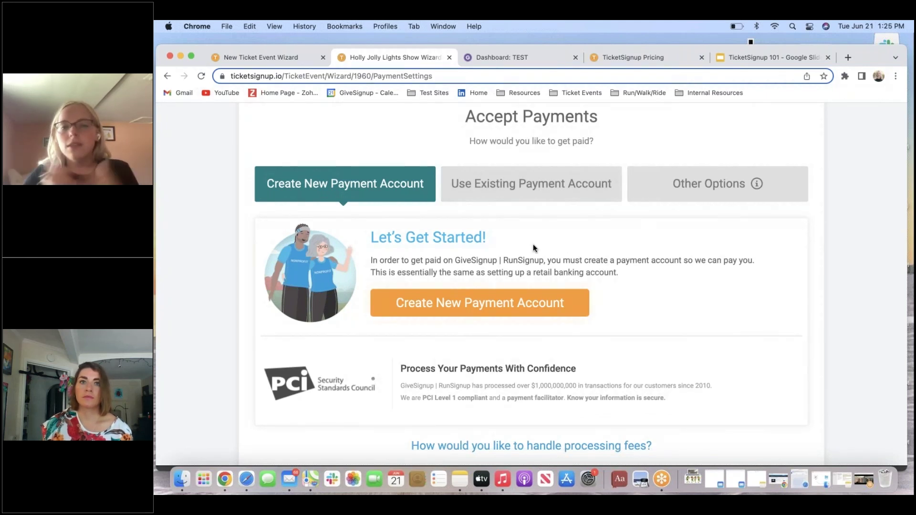
pyautogui.scroll(5, 545, 254)
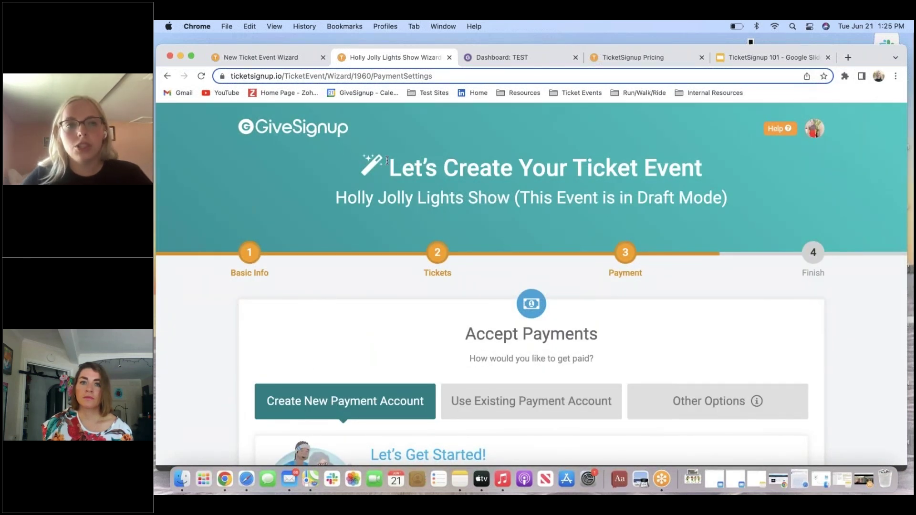
# Switch to the blank New Ticket Event Wizard, try to open ticketsignup.io, and go back to the wizard.
pyautogui.click(292, 58)
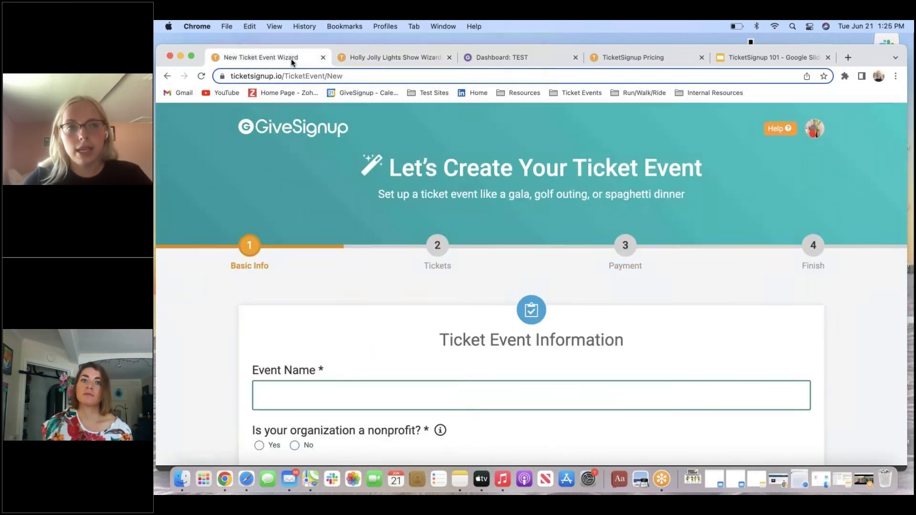
pyautogui.click(244, 77)
pyautogui.write('tic')
pyautogui.moveTo(419, 76); pyautogui.dragTo(222, 75)
pyautogui.write('tic')
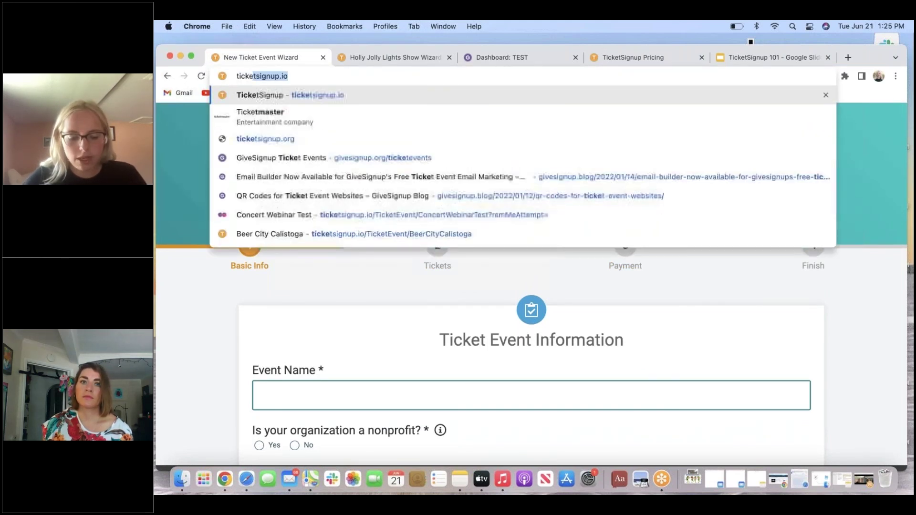
pyautogui.click(206, 93)
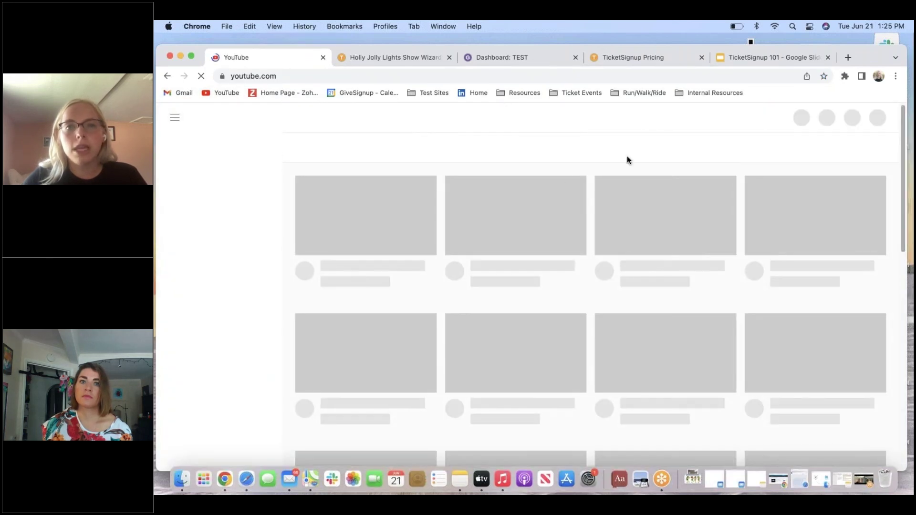
pyautogui.press('super+bracketleft')
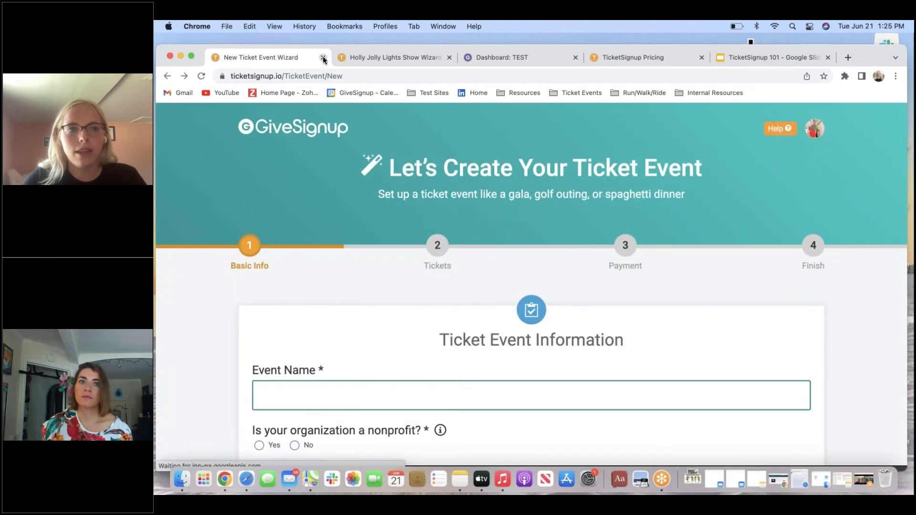
# Show the My Ticket Events option in the account profile menu and close the menu.
pyautogui.click(814, 129)
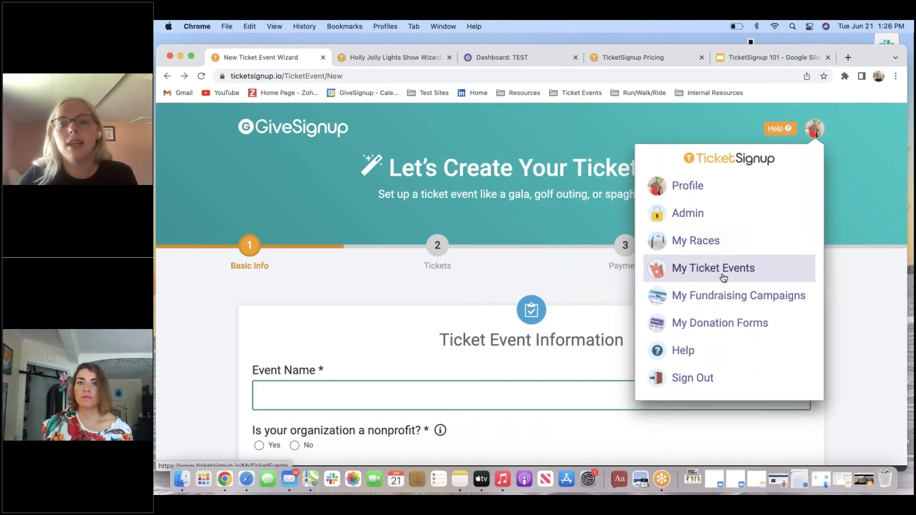
pyautogui.click(539, 281)
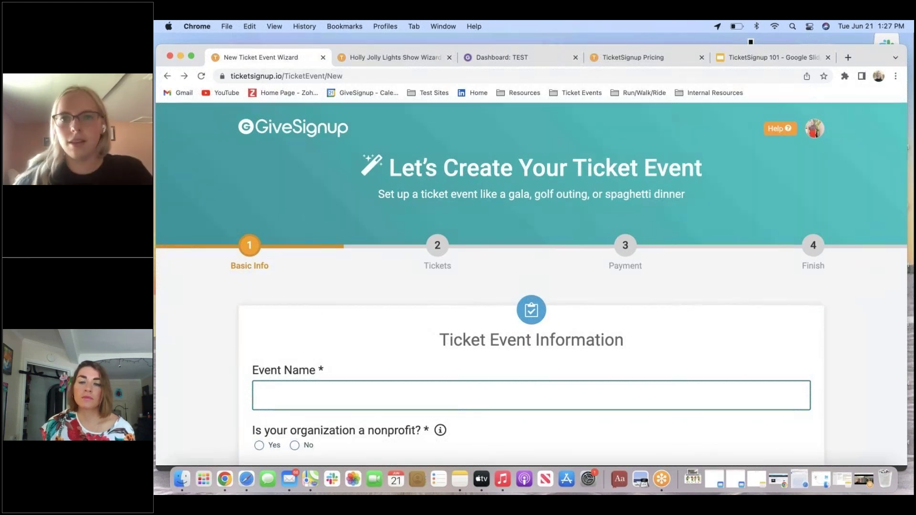
# Switch to the TicketSignup Pricing page to view the per-participant fee calculator.
pyautogui.click(644, 60)
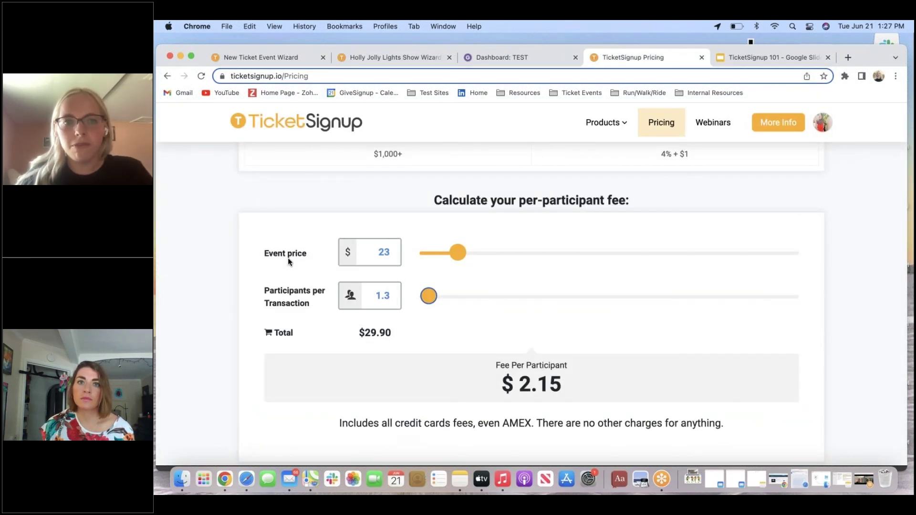